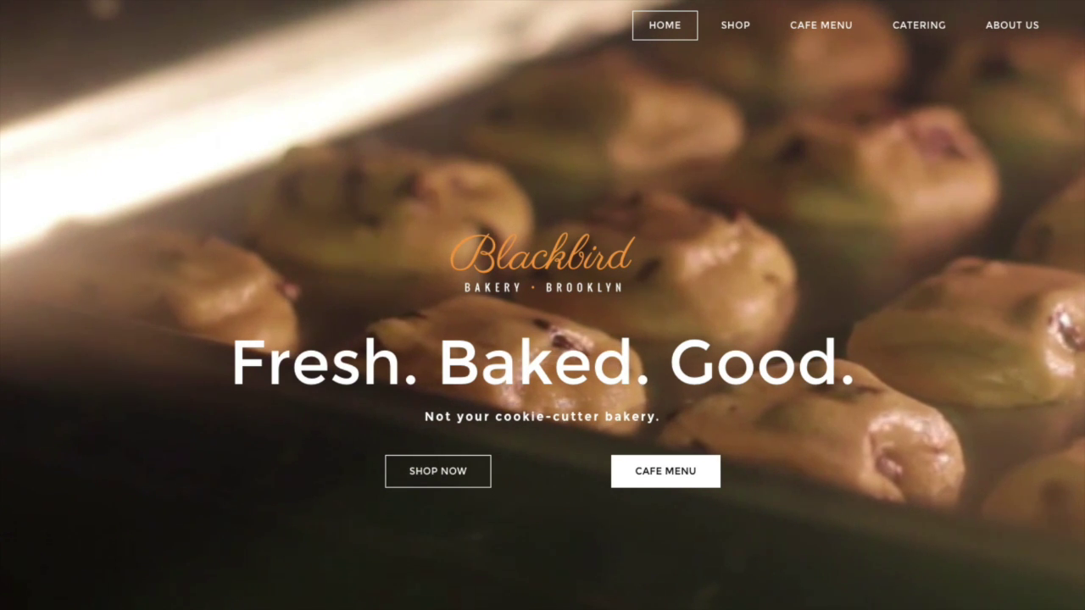
# Browse the live bakery site from Shop Now to the Cookies category page.
pyautogui.click(461, 481)
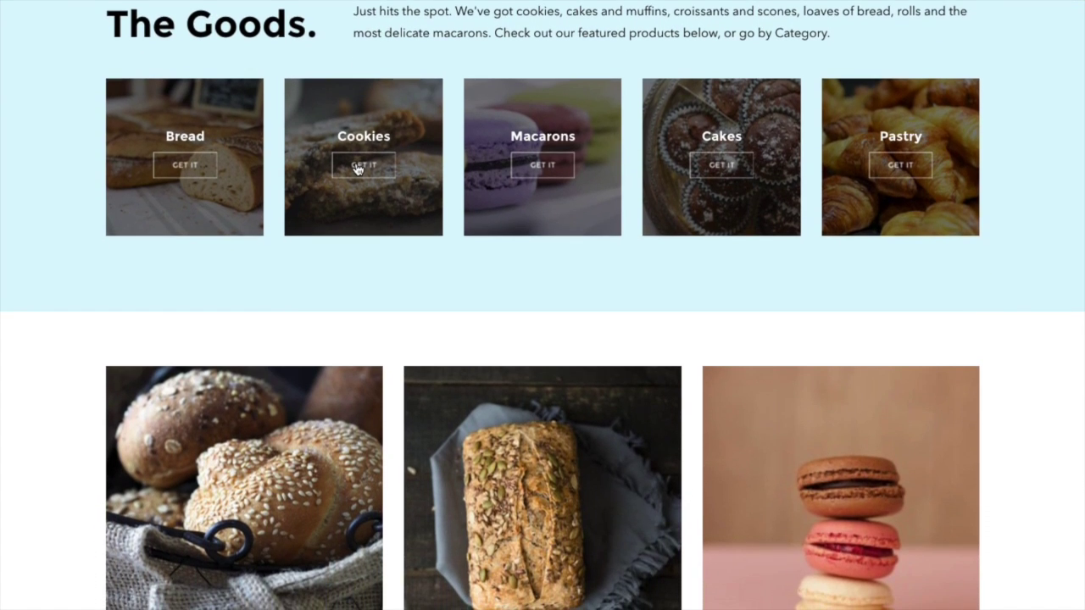
pyautogui.click(363, 165)
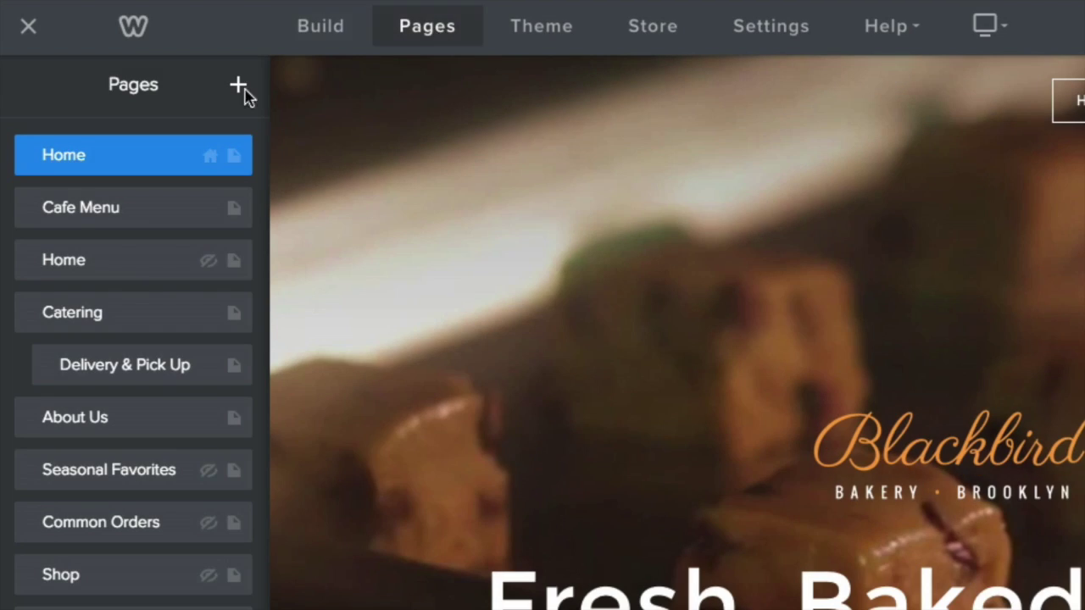
# Add a standard page named Shop with a regular Header, then return to Build.
pyautogui.click(239, 87)
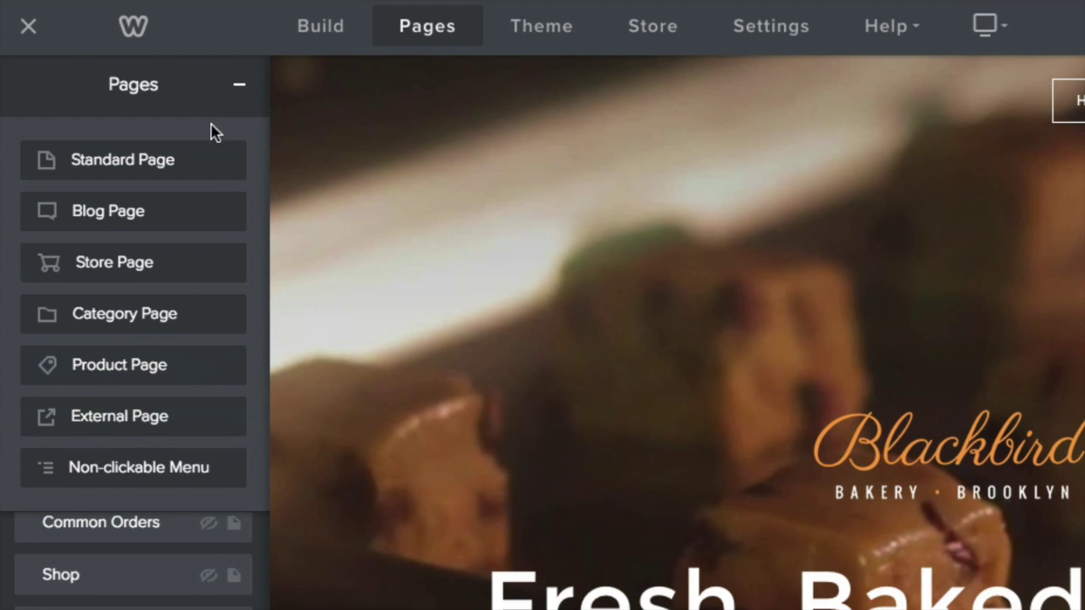
pyautogui.click(167, 174)
pyautogui.write('Shop')
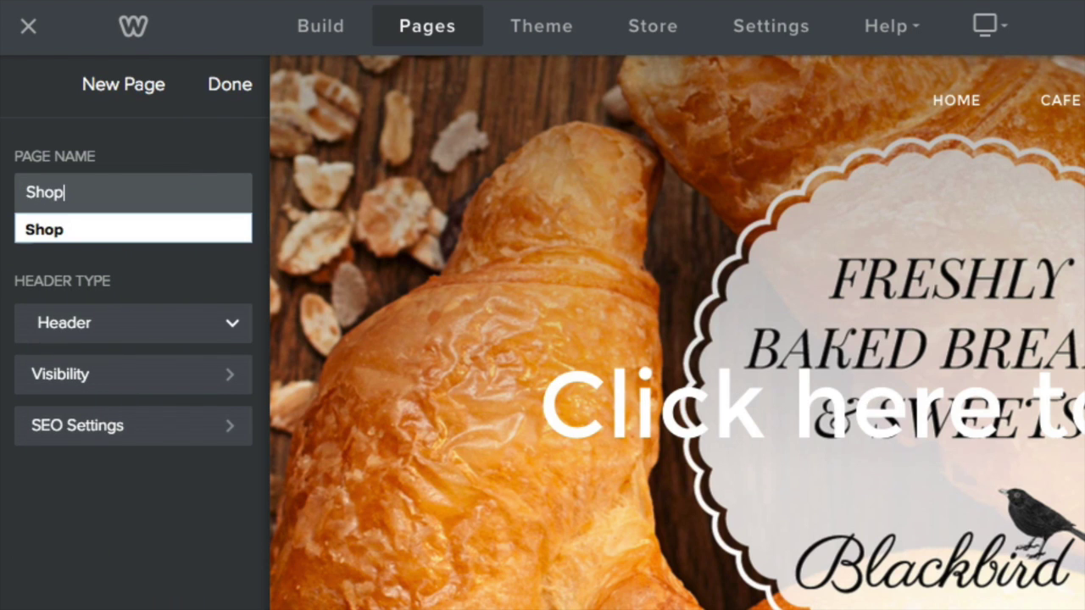
pyautogui.click(194, 315)
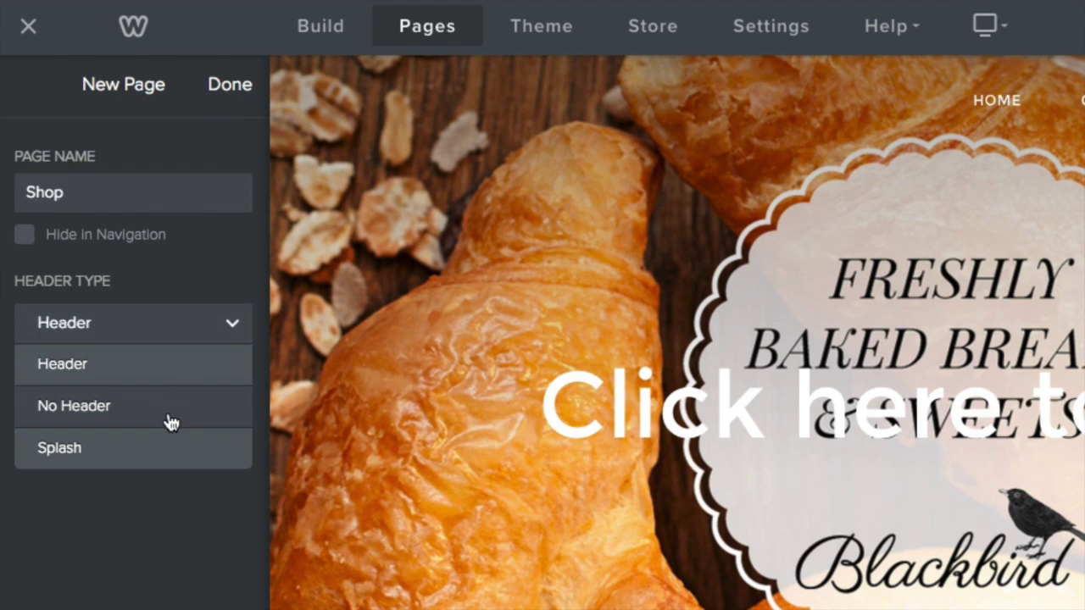
pyautogui.click(189, 326)
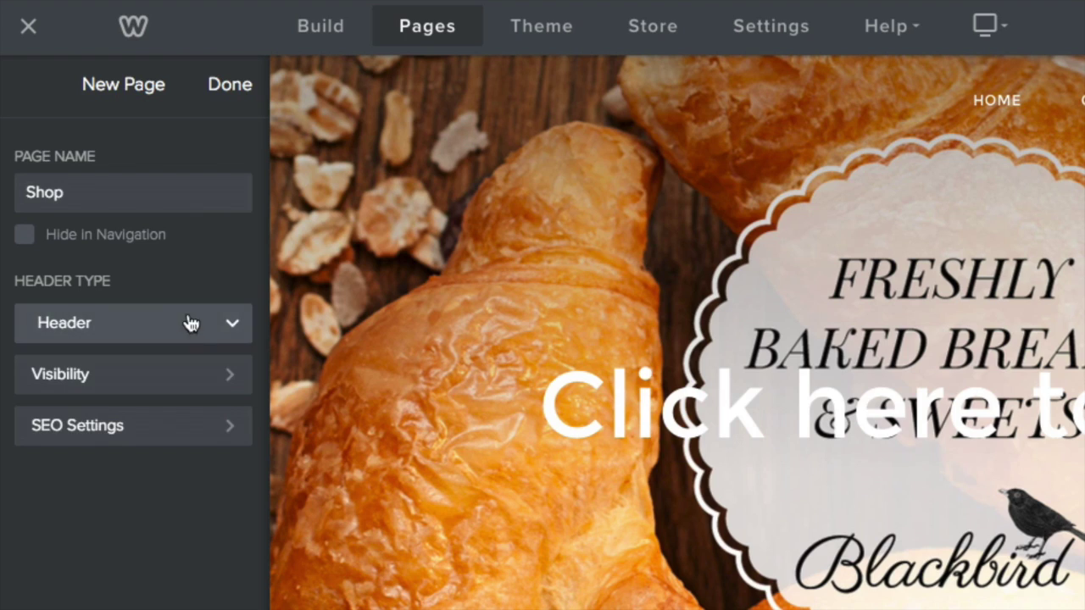
pyautogui.click(232, 86)
pyautogui.click(344, 18)
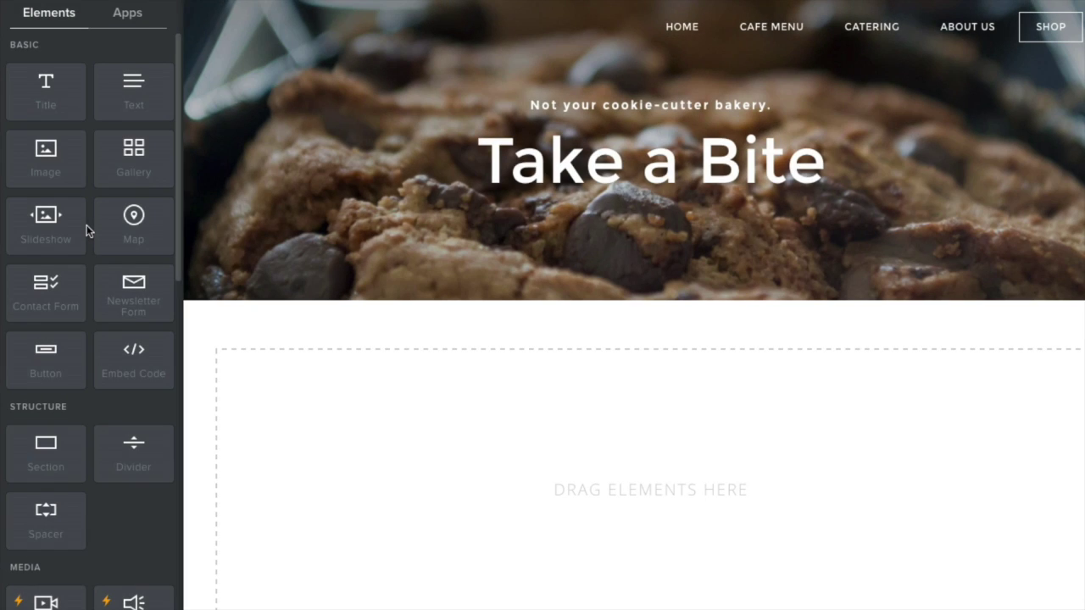
# Drag the Ecommerce Products element into the empty section of the Shop page.
pyautogui.scroll(-6, 87, 229)
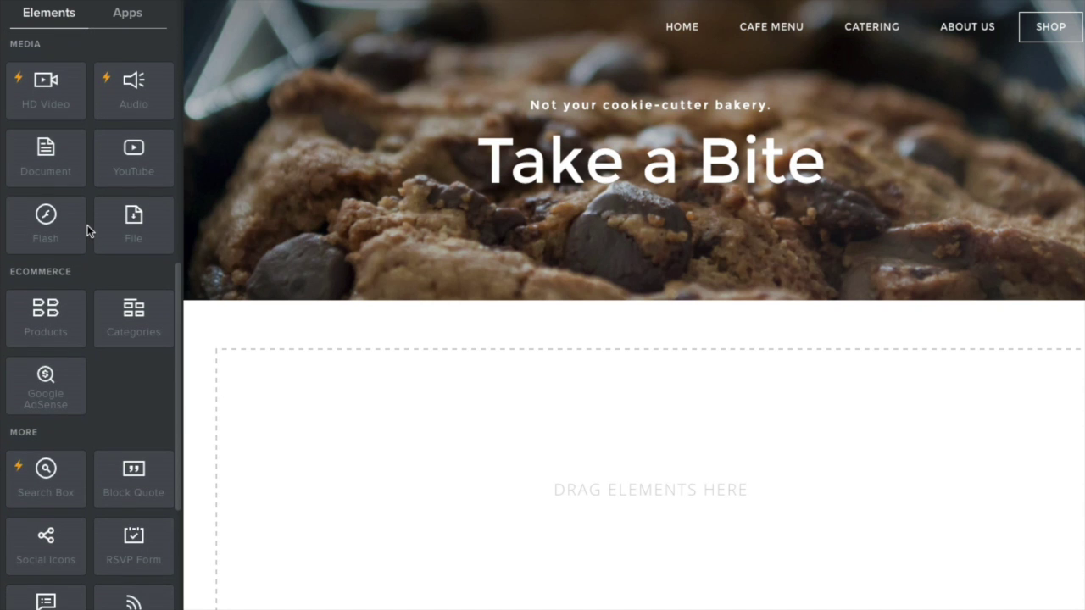
pyautogui.moveTo(43, 308); pyautogui.dragTo(403, 373)
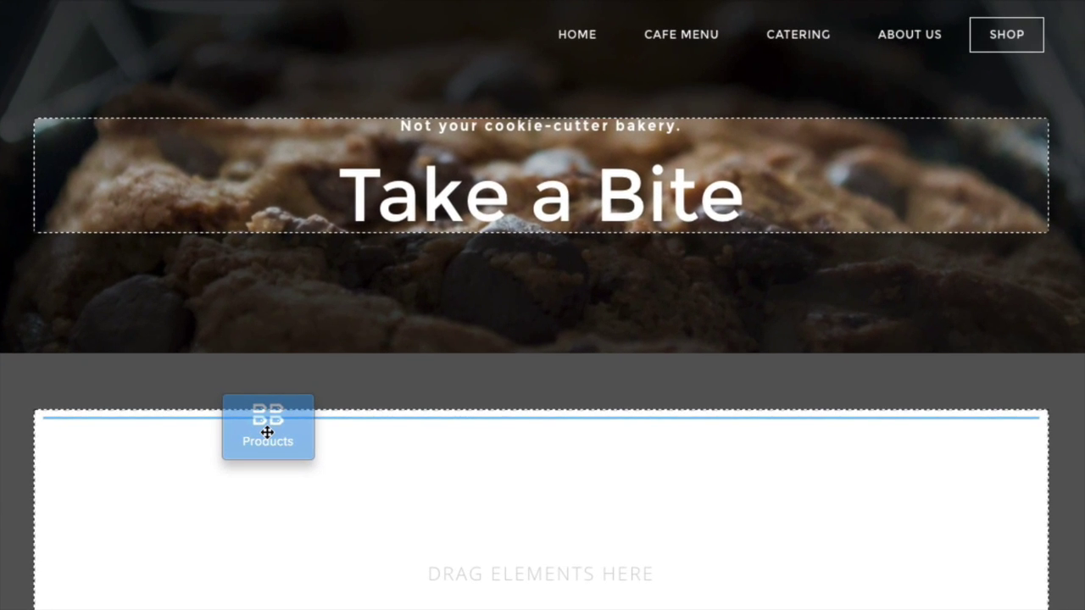
pyautogui.moveTo(267, 432); pyautogui.dragTo(266, 434)
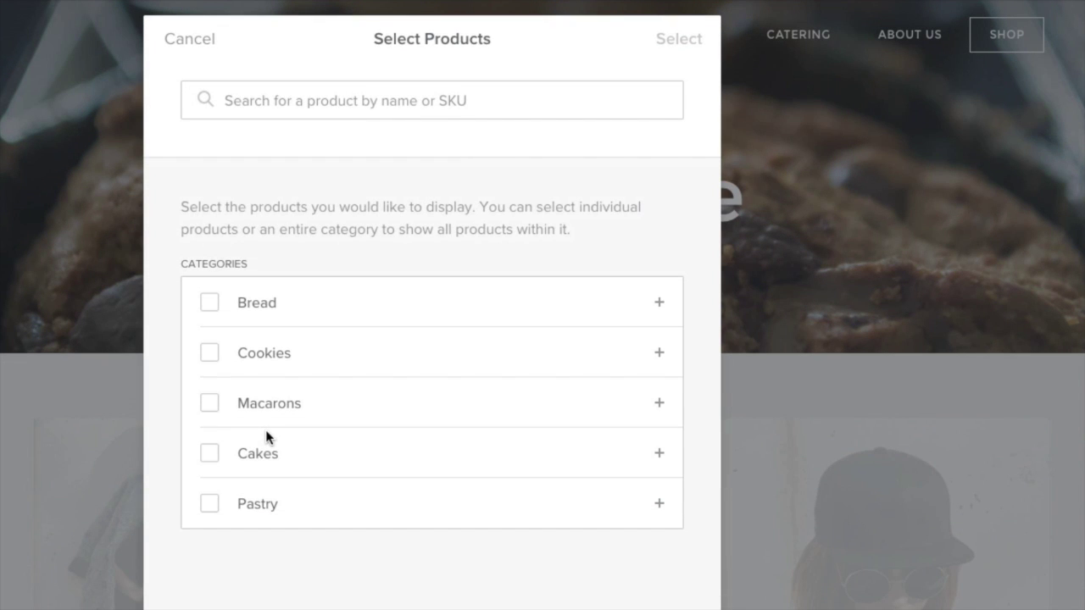
# Pick Kaiser Roll, Seeded Loaf, Peanut Butter Cookie and Sprinkle Chip Cookies.
pyautogui.click(391, 106)
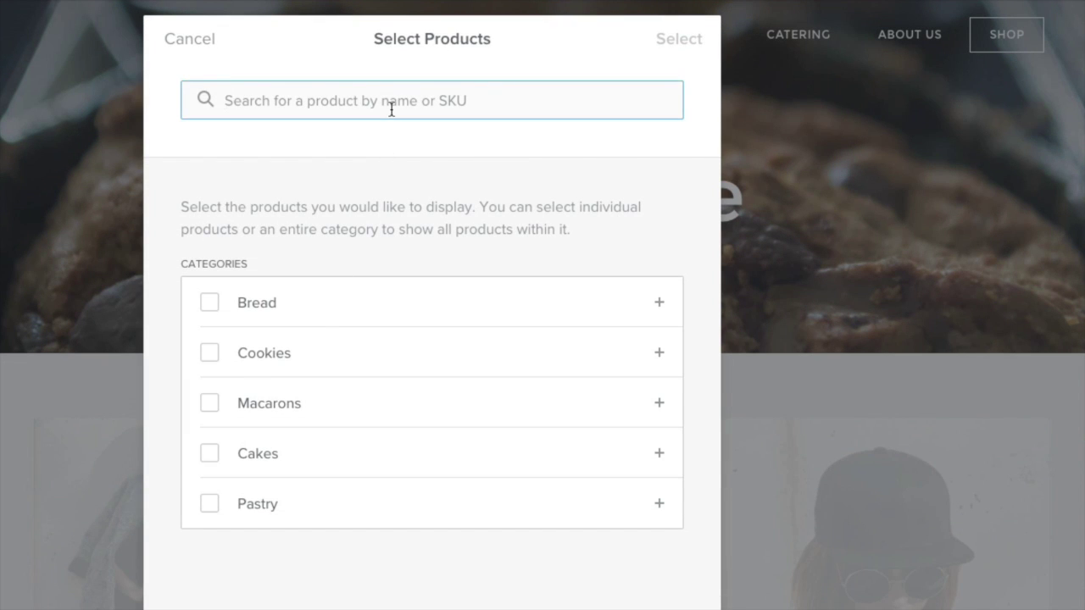
pyautogui.click(658, 307)
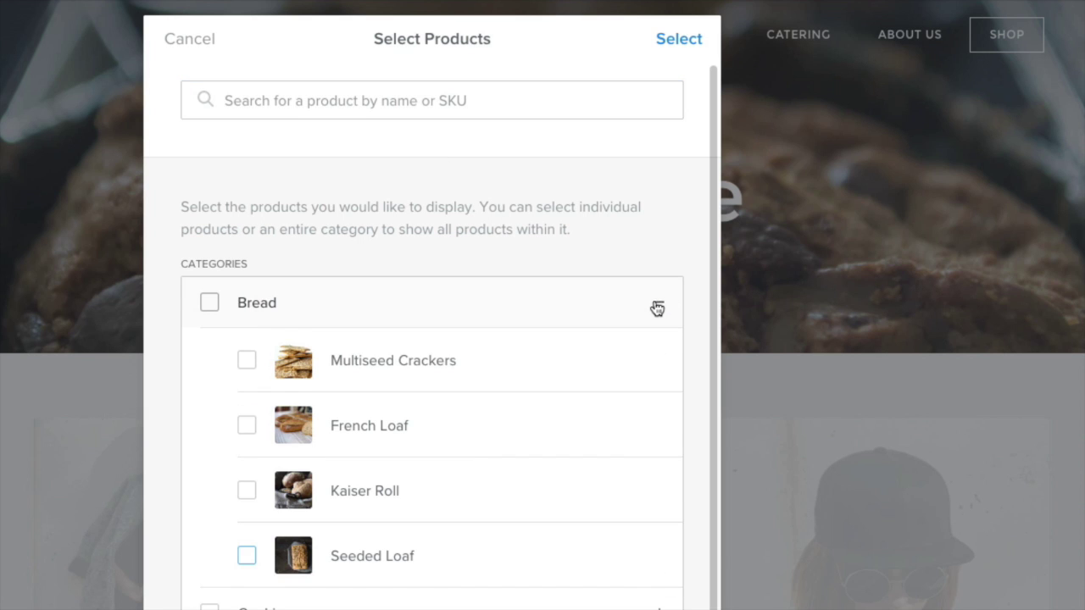
pyautogui.click(245, 490)
pyautogui.click(246, 507)
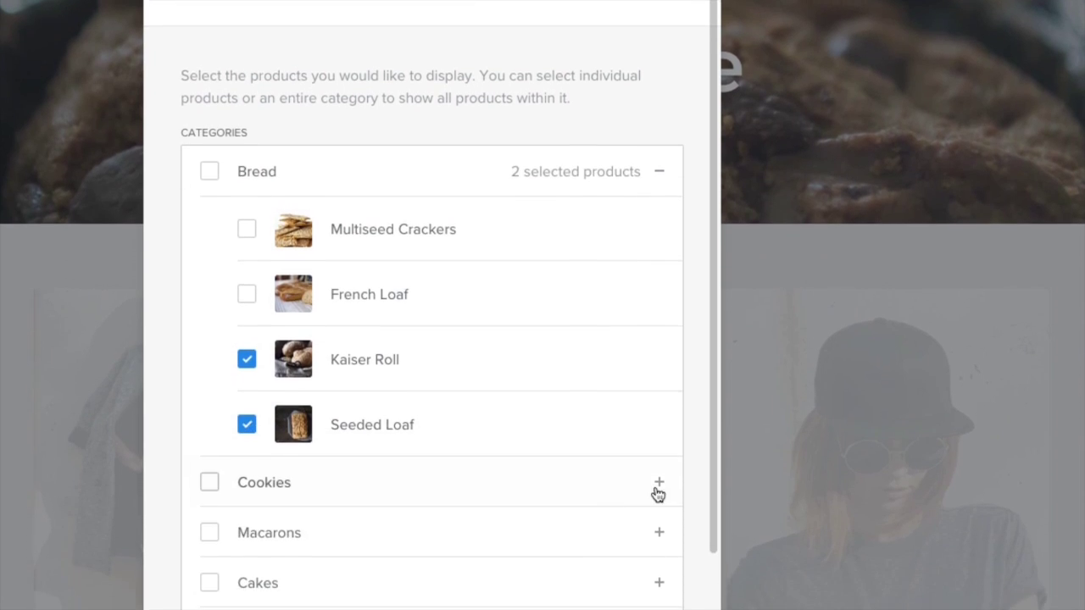
pyautogui.click(658, 564)
pyautogui.scroll(-5, 664, 436)
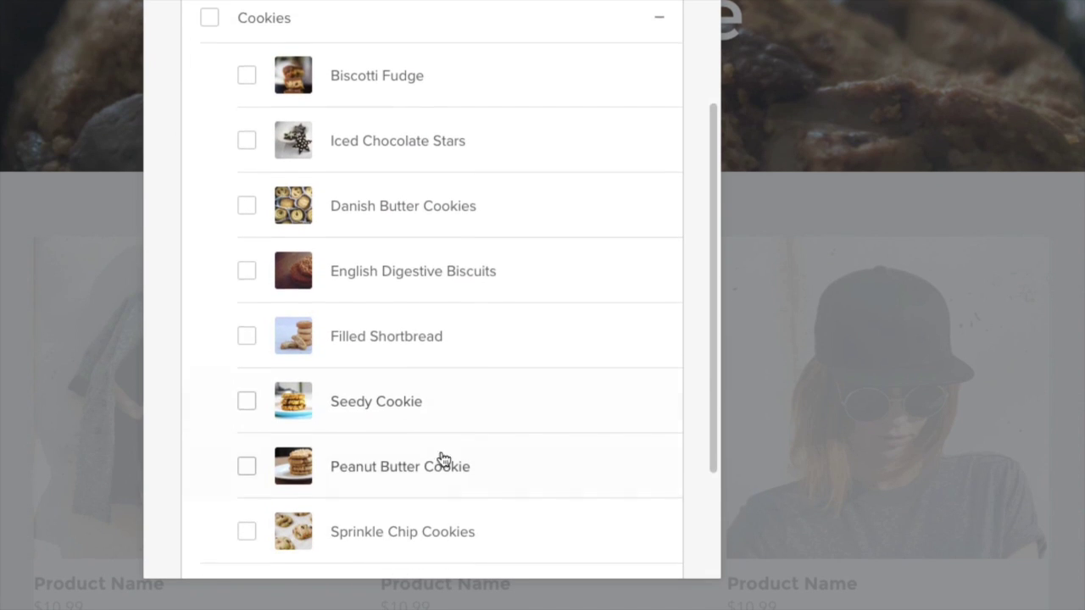
pyautogui.click(246, 458)
pyautogui.click(247, 524)
# Add Neapolitan Macaron Box, Chocolate Envy Muffins, Festive Cake Pops and all Pastry, then confirm nine products.
pyautogui.scroll(-2, 611, 493)
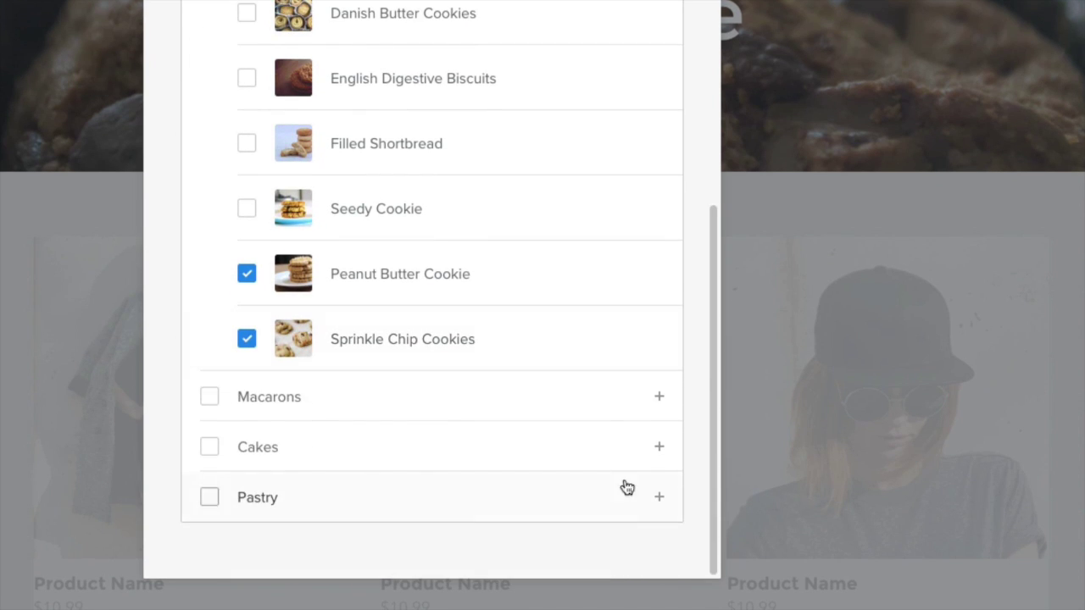
pyautogui.click(658, 395)
pyautogui.scroll(-3, 656, 413)
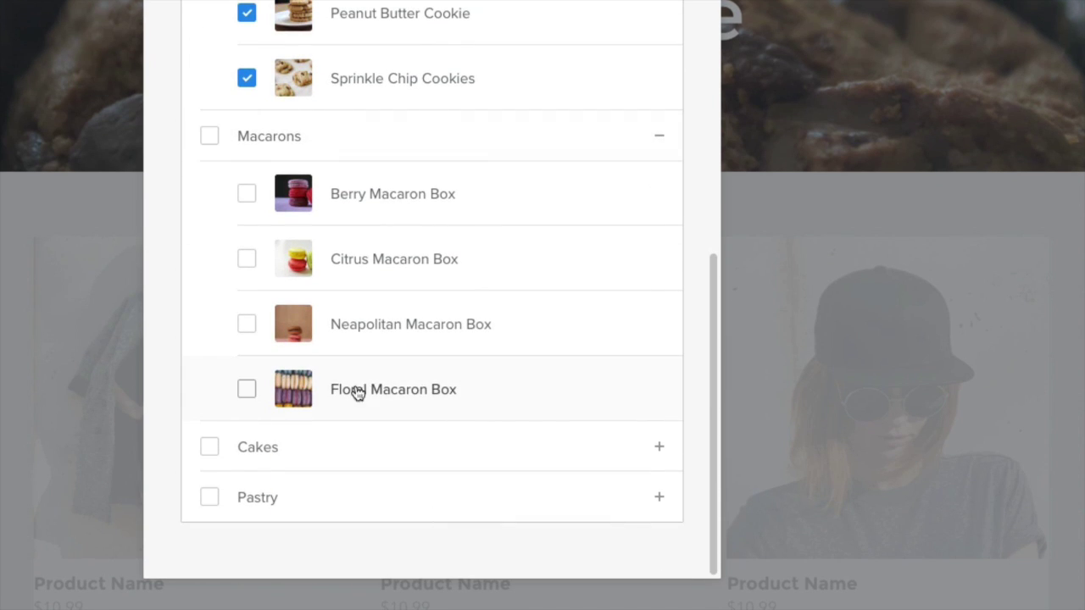
pyautogui.click(247, 324)
pyautogui.click(659, 447)
pyautogui.scroll(-4, 664, 454)
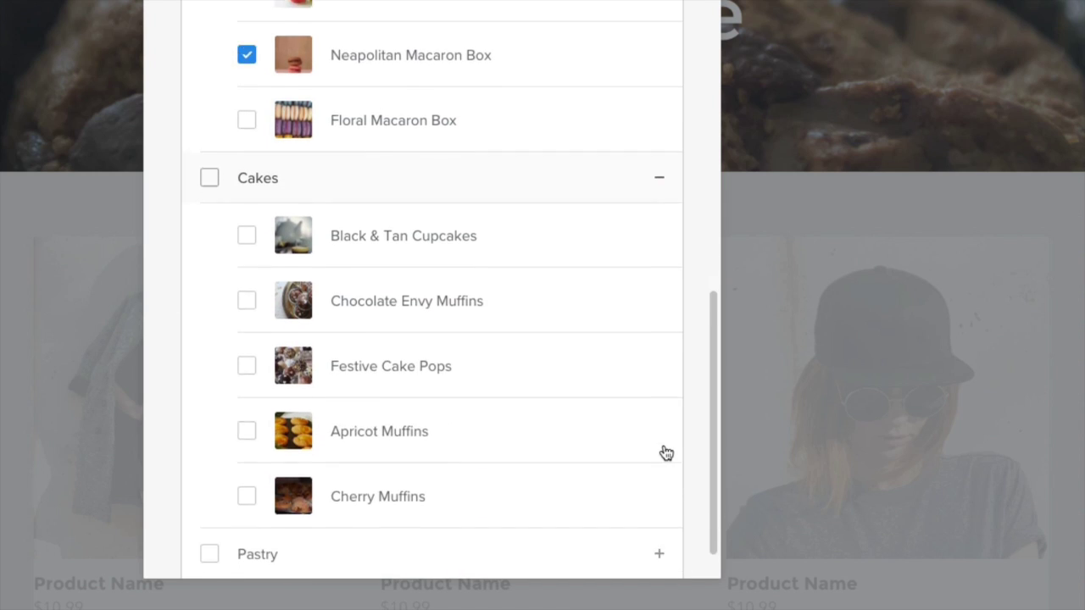
pyautogui.click(247, 246)
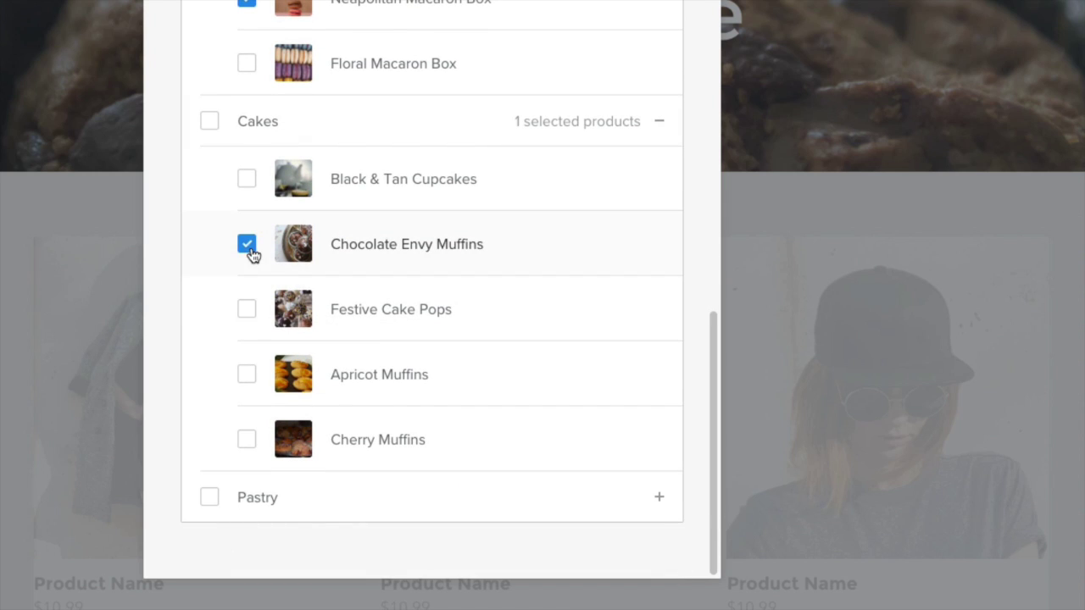
pyautogui.click(248, 310)
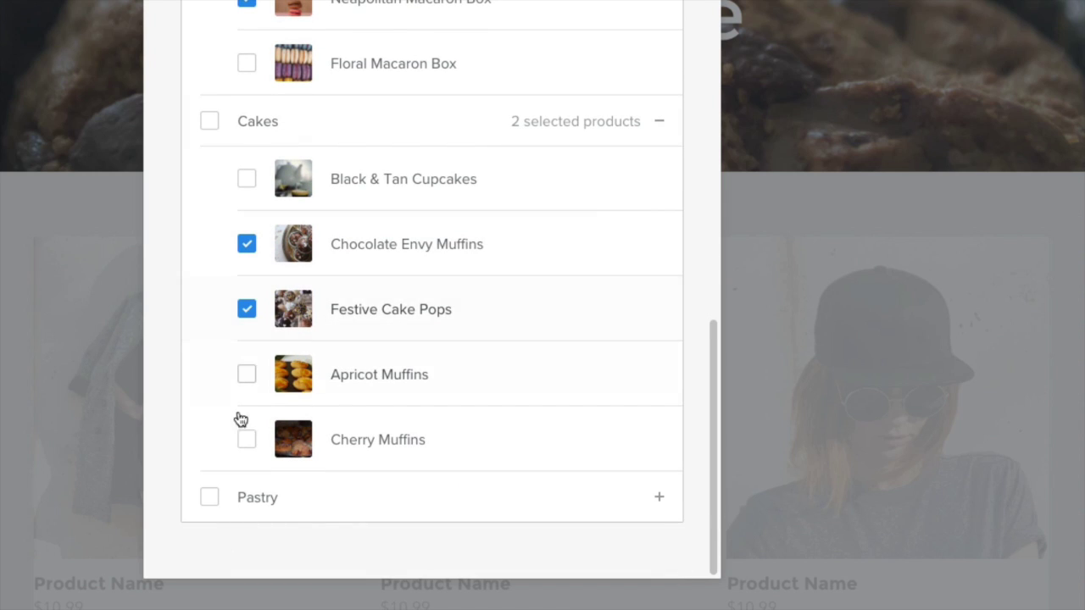
pyautogui.click(211, 500)
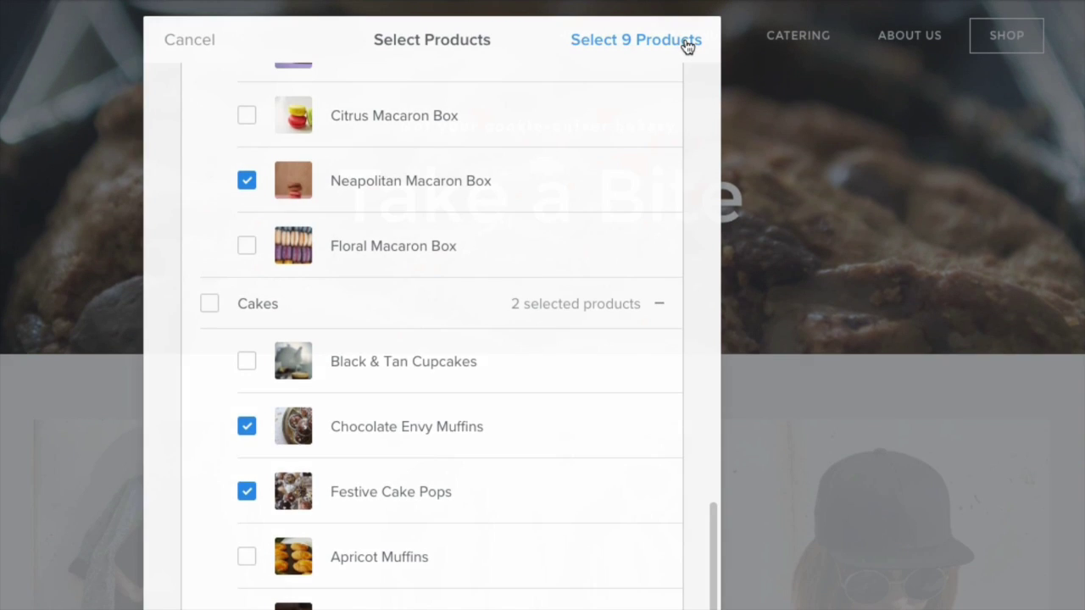
pyautogui.click(685, 31)
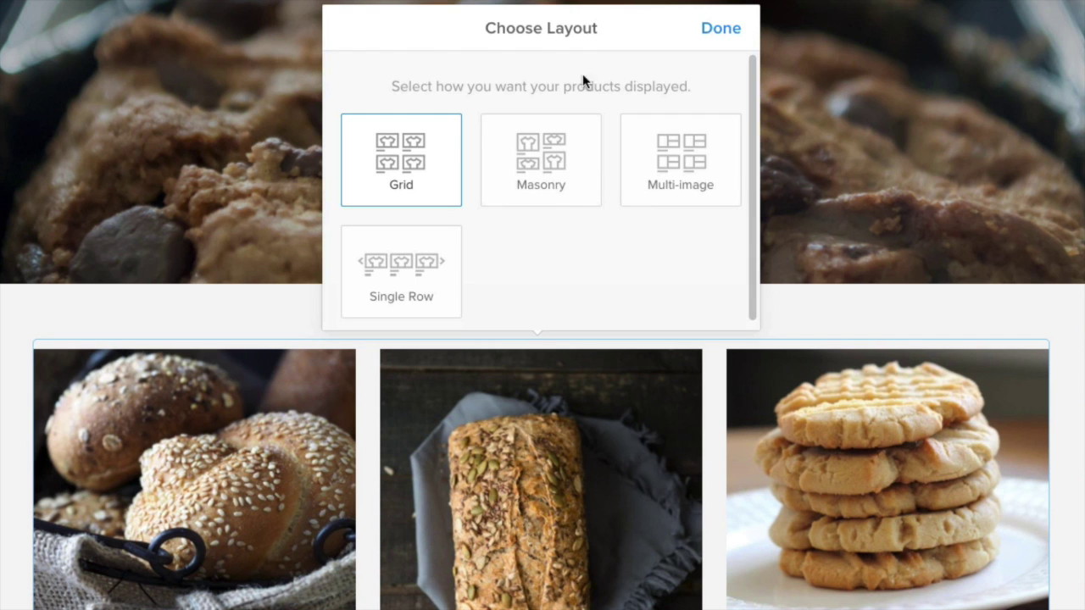
# Preview Masonry, Multi-image and Single Row layouts, then apply the Grid layout.
pyautogui.click(561, 128)
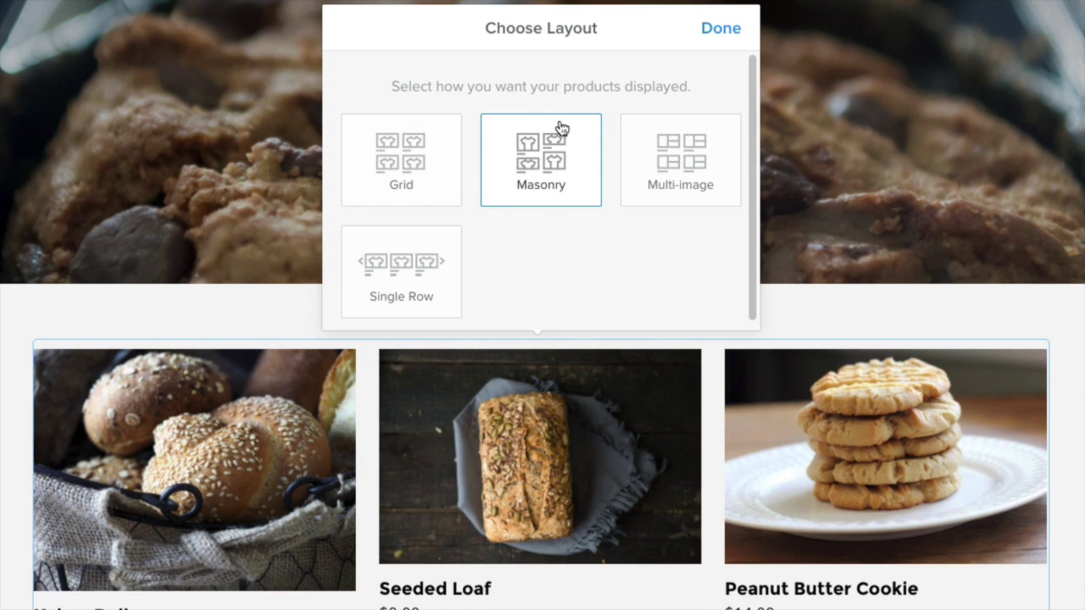
pyautogui.click(665, 169)
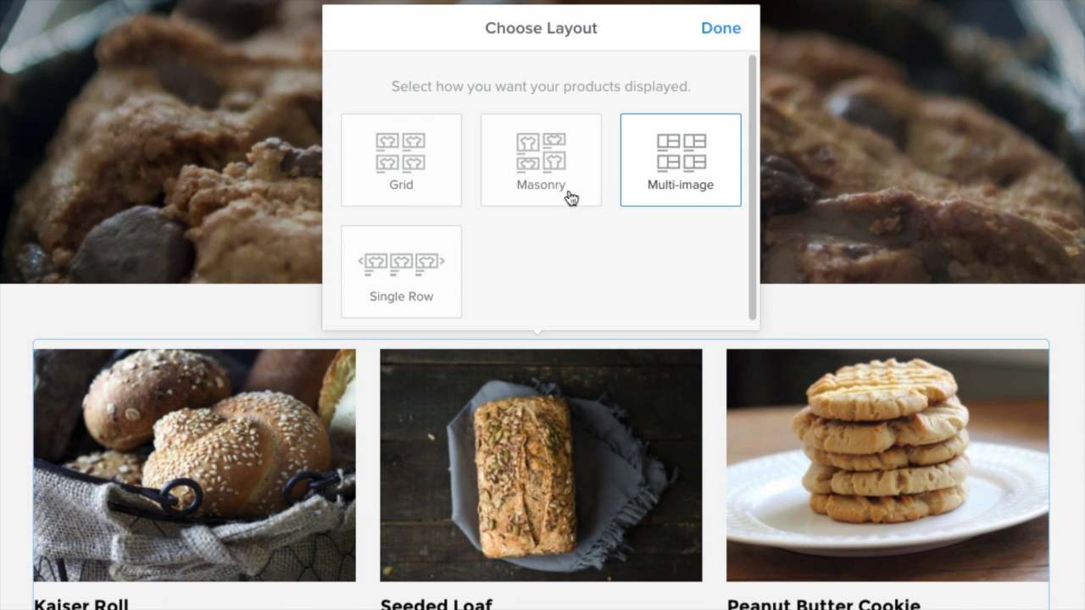
pyautogui.click(418, 248)
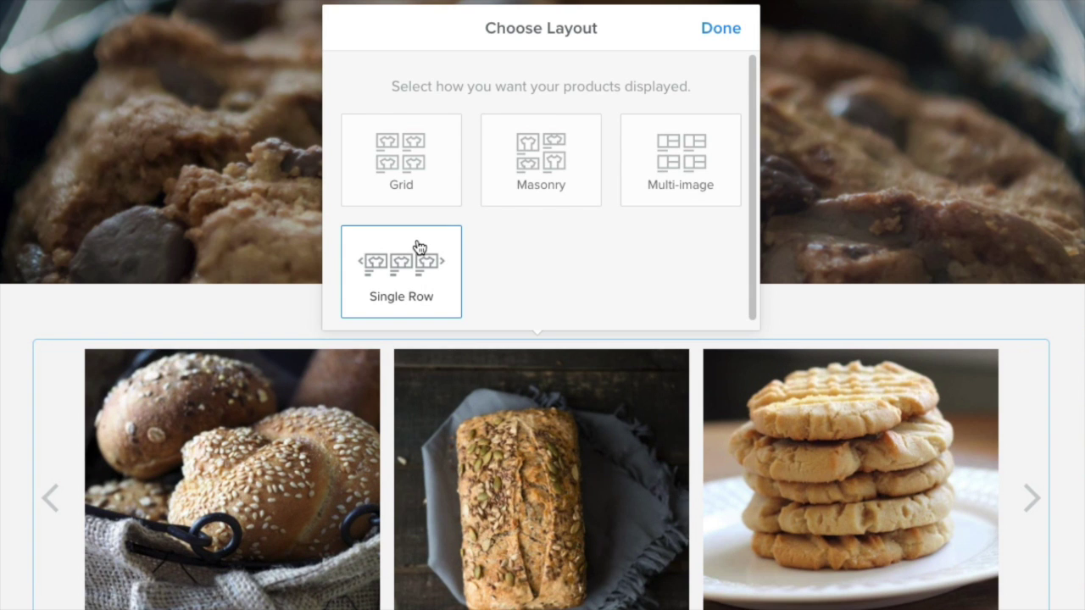
pyautogui.click(403, 172)
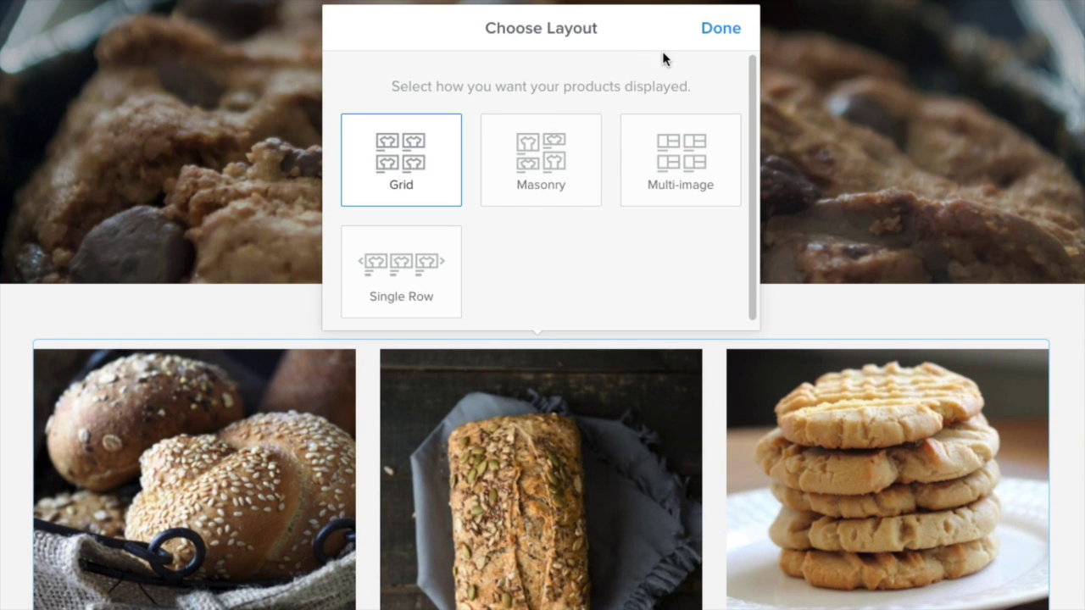
pyautogui.click(720, 28)
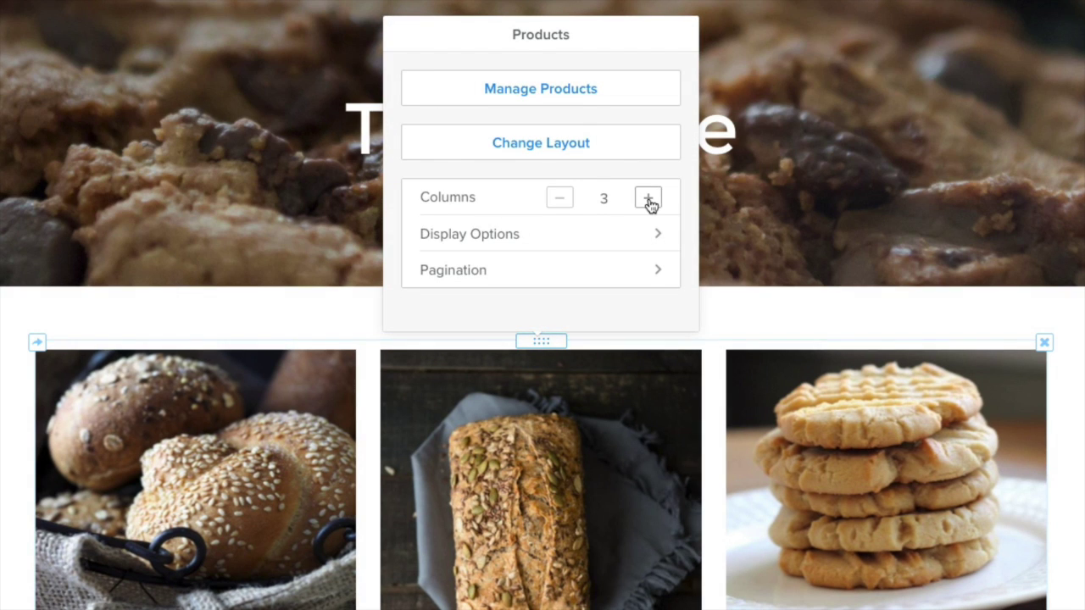
# Try four and five columns, keep three, review Pagination, then open Display Options.
pyautogui.click(647, 200)
pyautogui.click(648, 200)
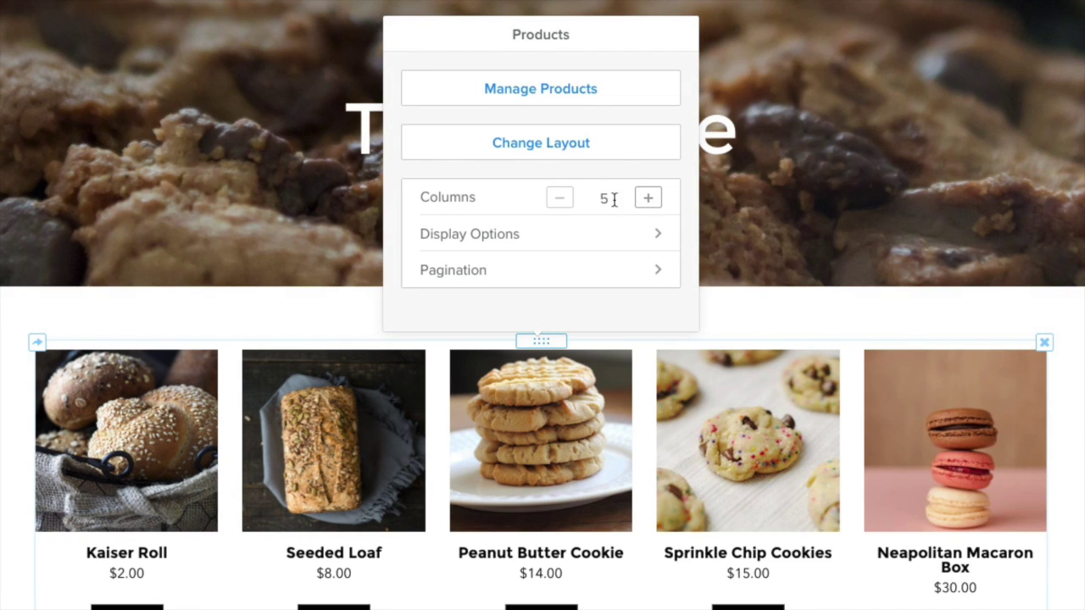
pyautogui.click(559, 199)
pyautogui.click(559, 198)
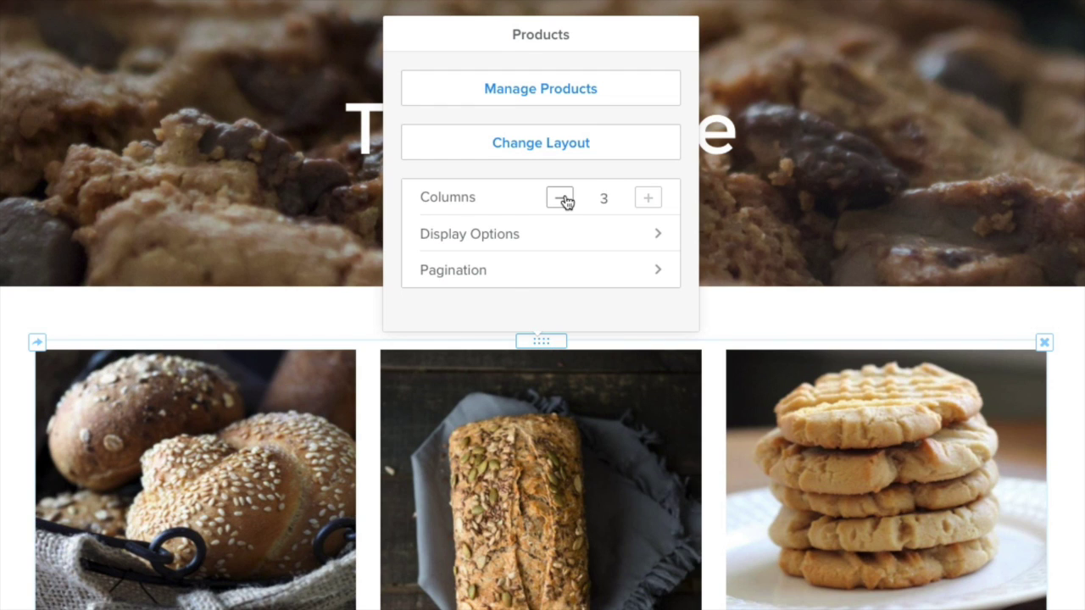
pyautogui.click(584, 282)
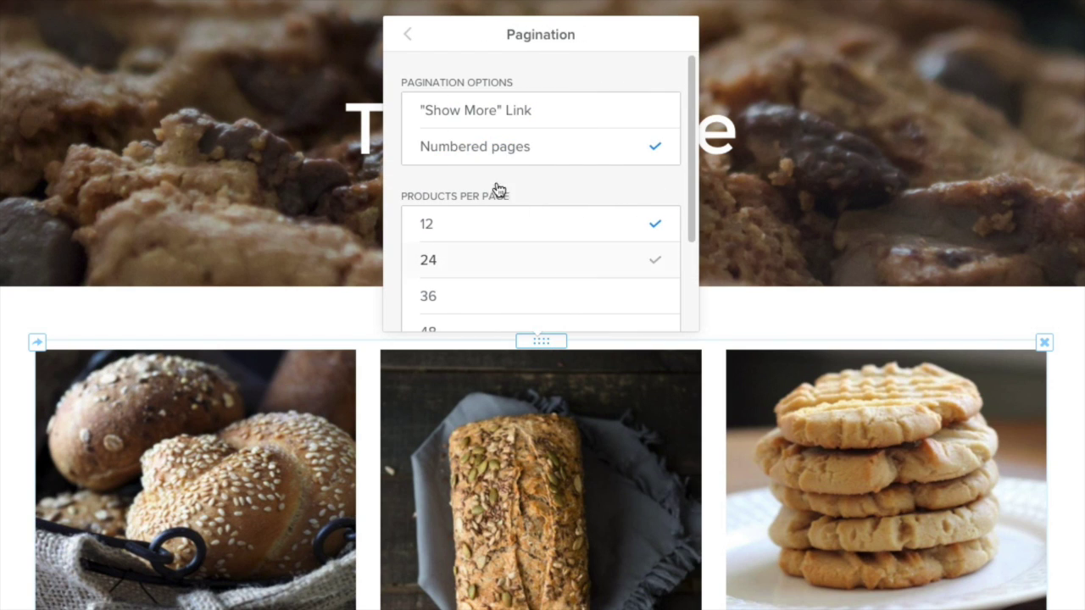
pyautogui.click(406, 33)
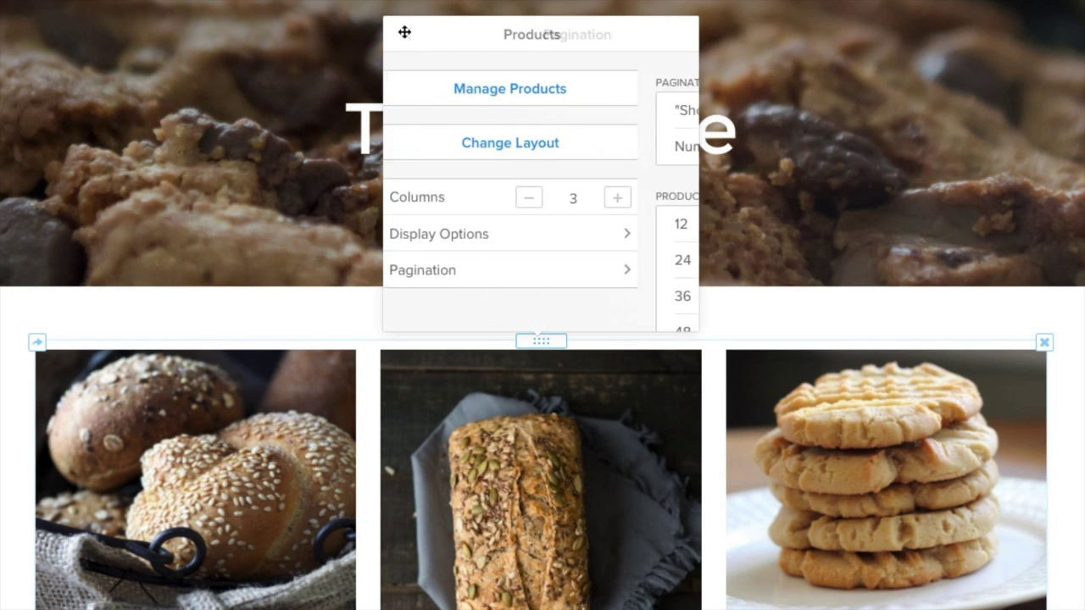
pyautogui.click(555, 231)
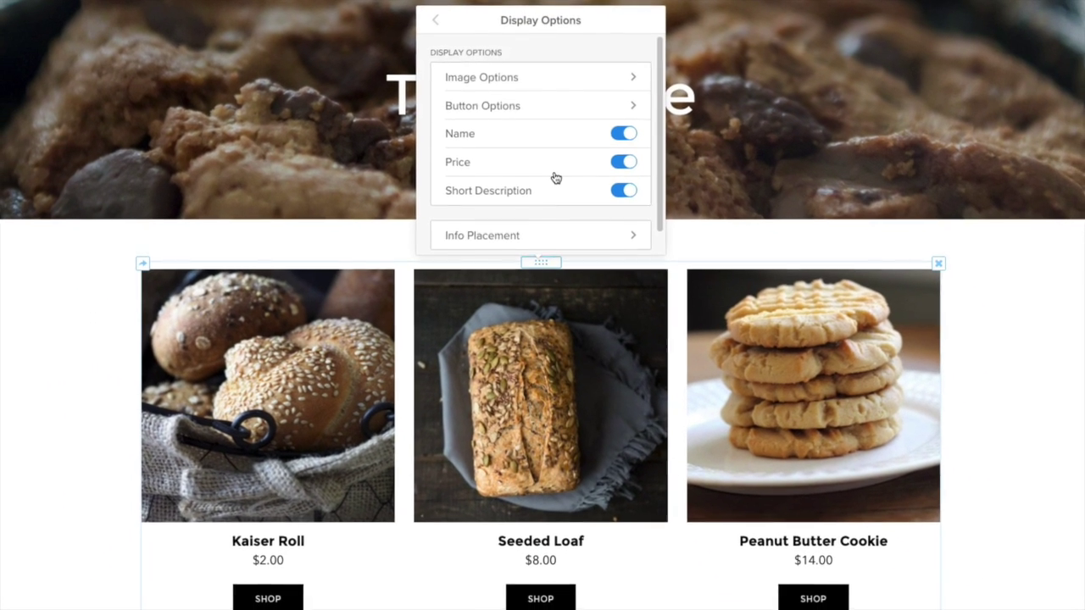
# Try a 3:4 product image crop, then keep the images square at 1:1.
pyautogui.click(563, 81)
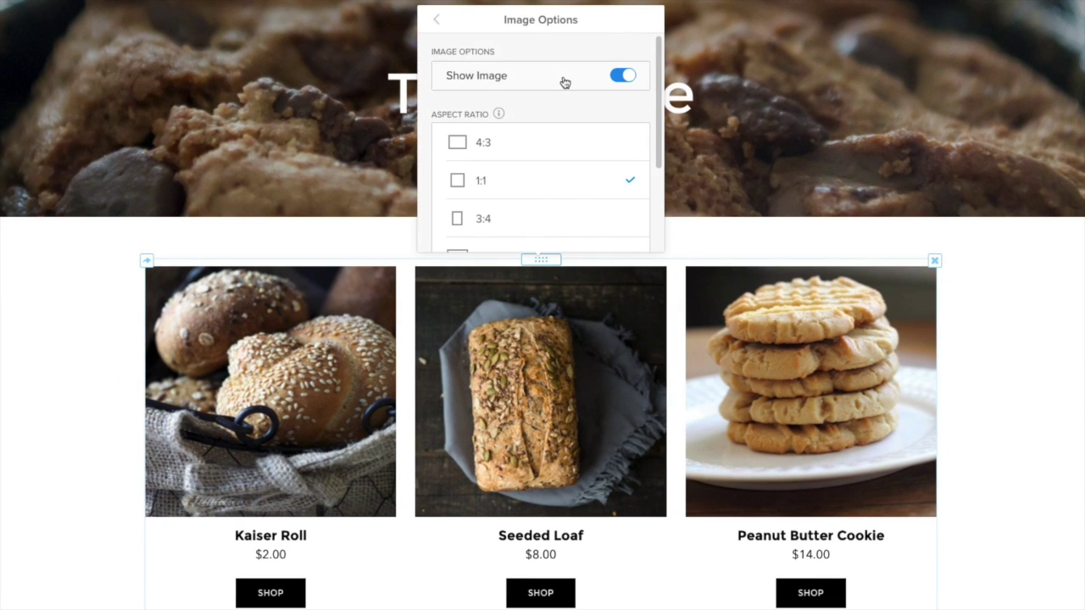
pyautogui.scroll(-3, 564, 82)
pyautogui.click(547, 137)
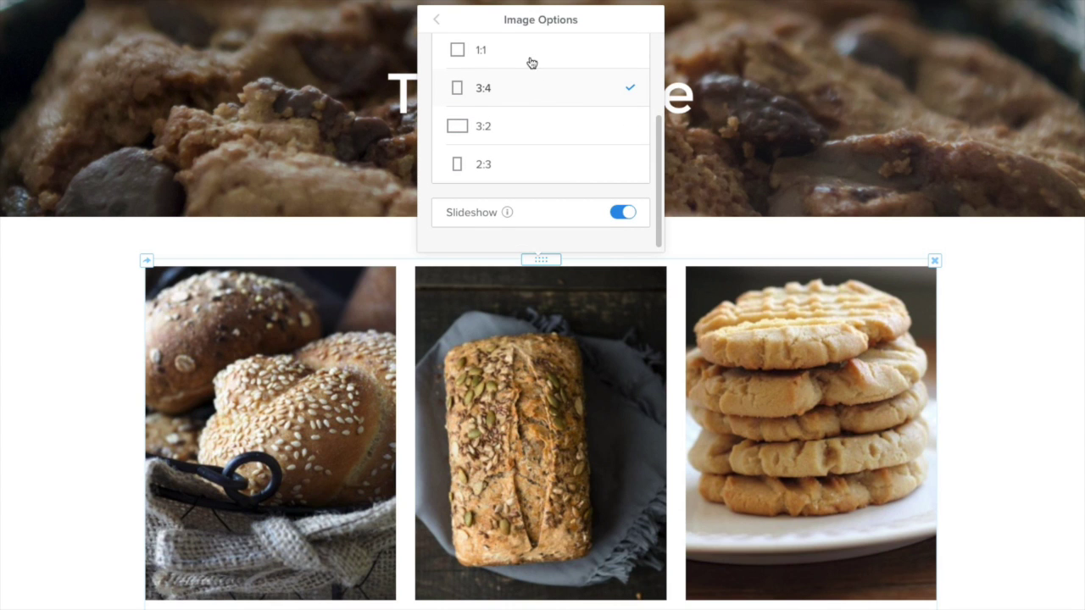
pyautogui.click(530, 53)
pyautogui.click(435, 21)
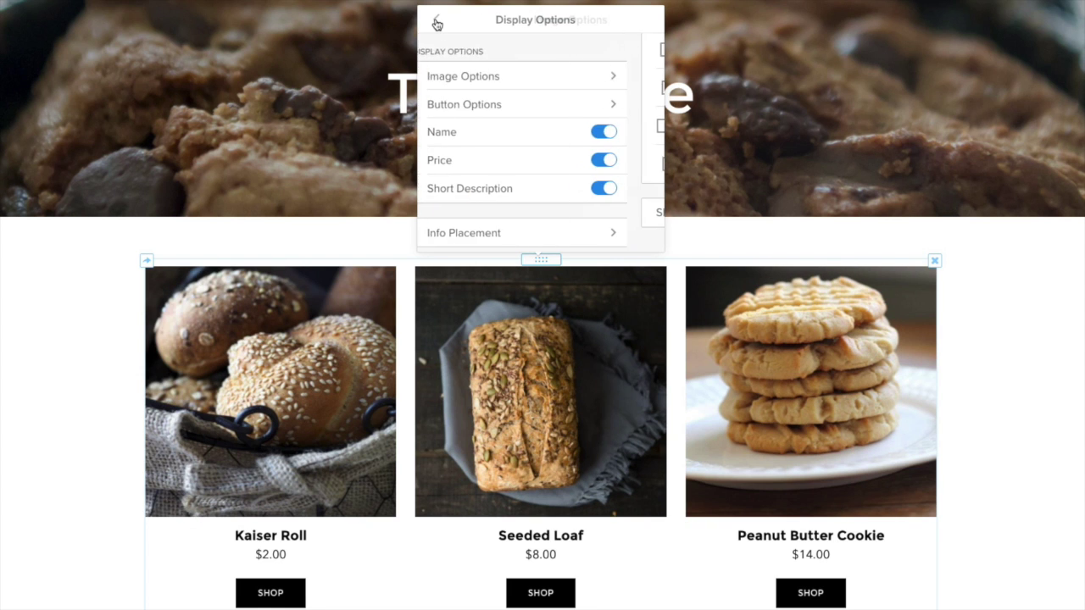
# Relabel product buttons Get It with an outlined style and hide short descriptions.
pyautogui.click(510, 108)
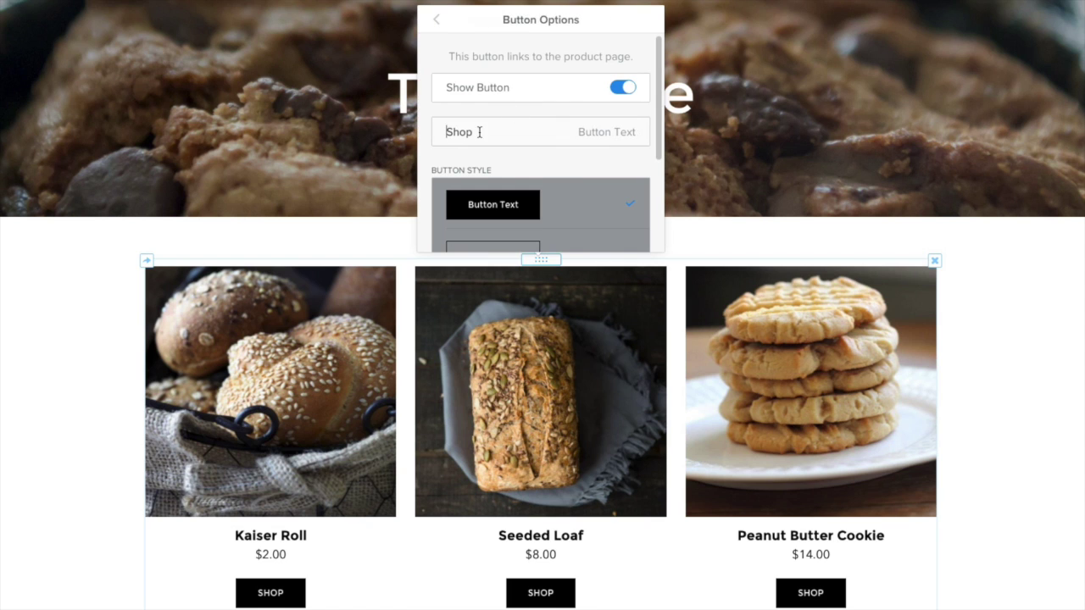
pyautogui.scroll(-4, 570, 160)
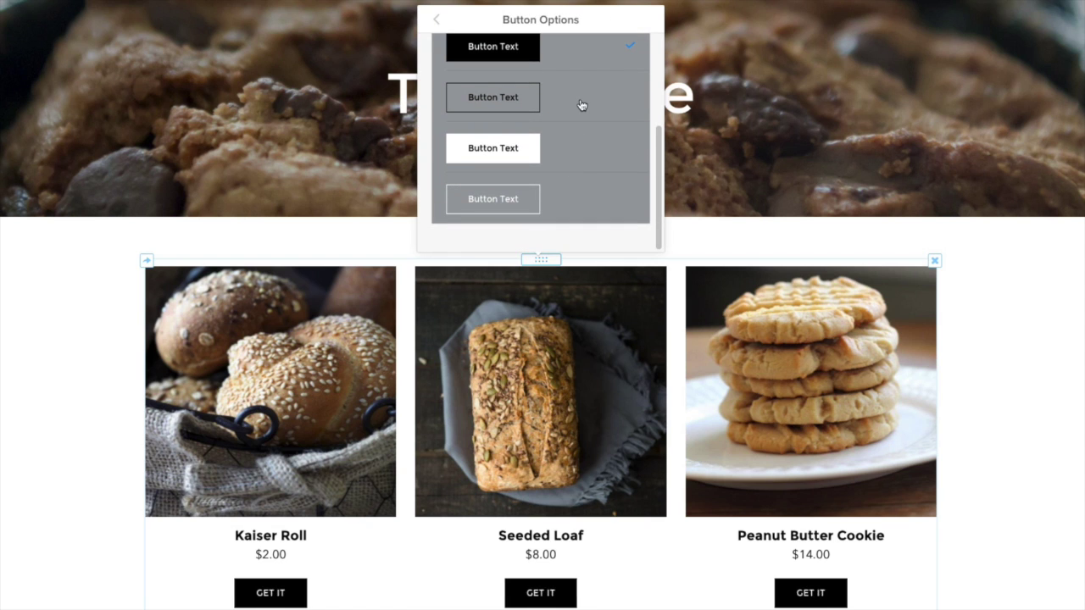
pyautogui.click(582, 106)
pyautogui.click(437, 22)
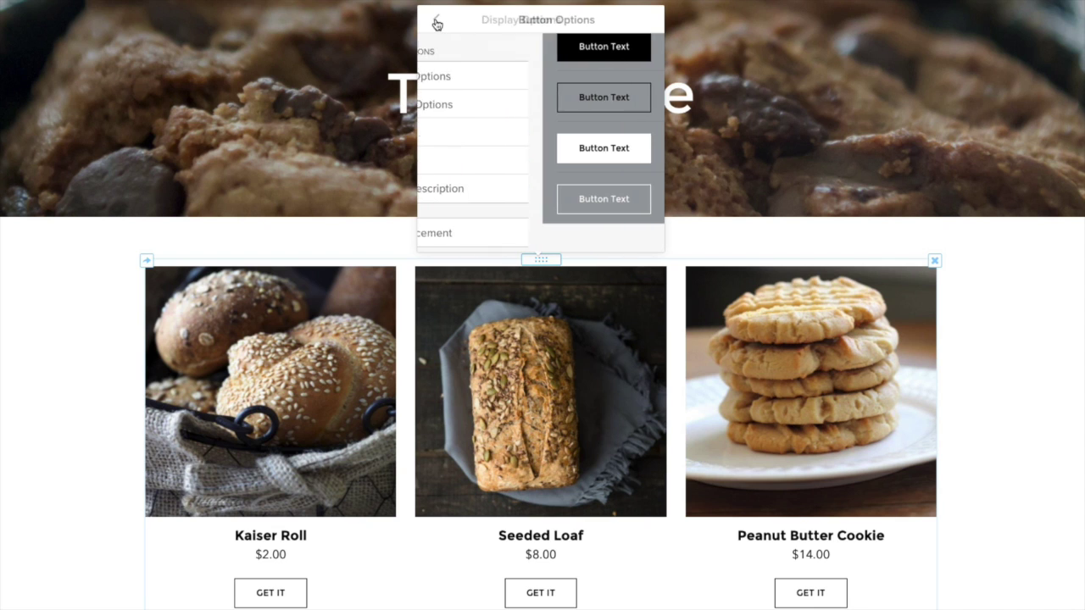
pyautogui.click(618, 189)
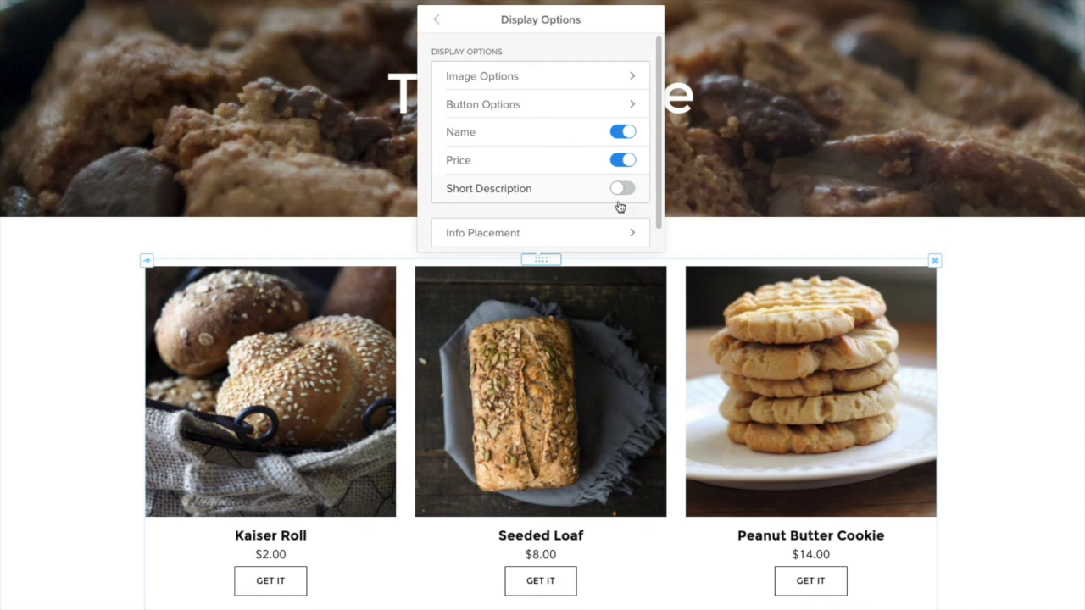
# Preview Image Behind, Image Above and Info On Hover, then keep product info below images.
pyautogui.click(616, 233)
pyautogui.scroll(-3, 615, 229)
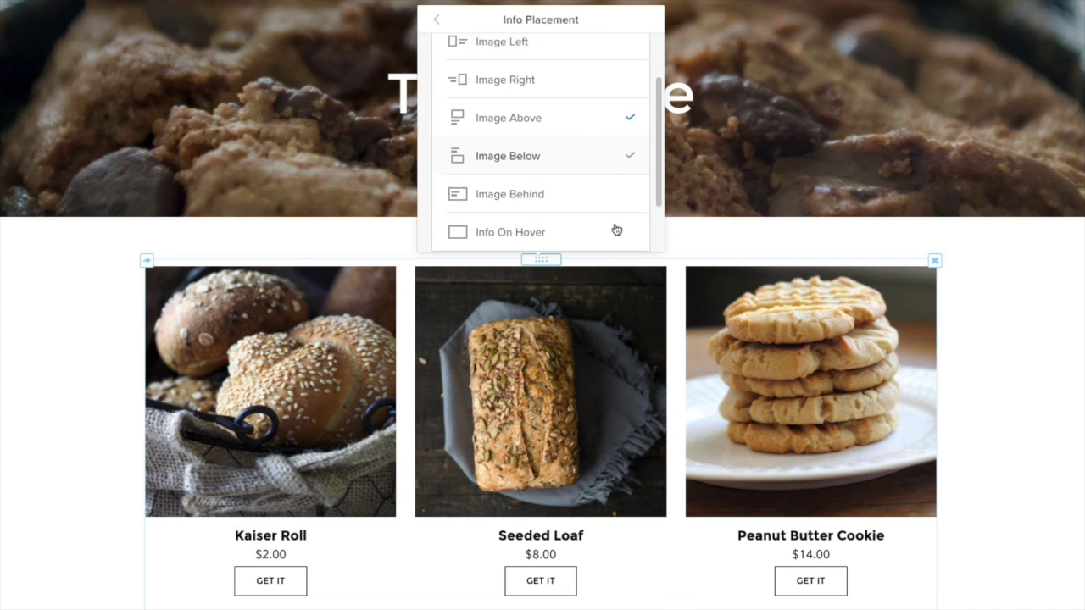
pyautogui.click(567, 162)
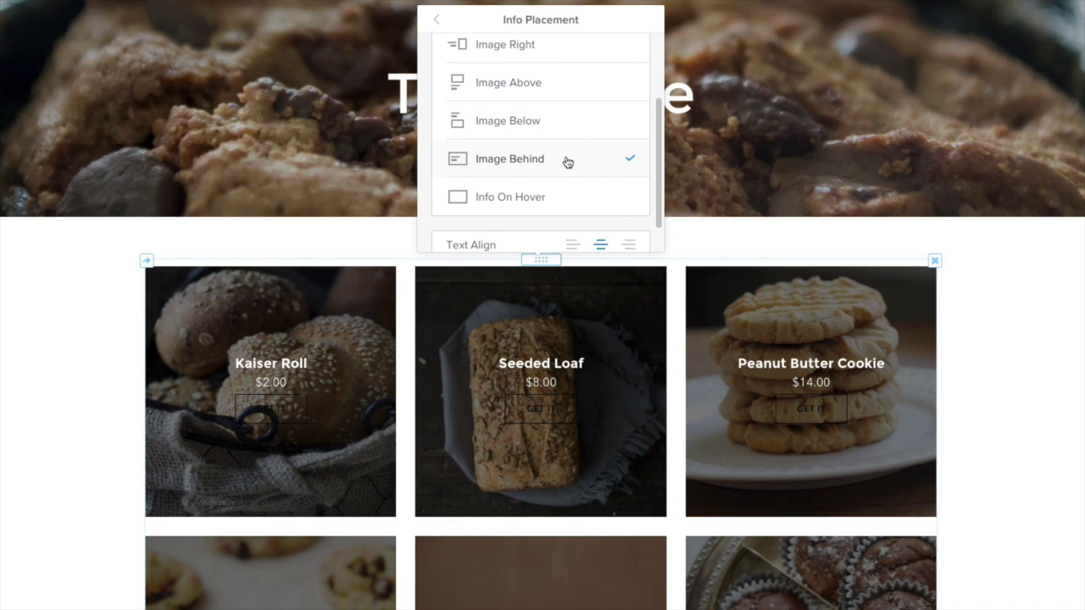
pyautogui.click(564, 130)
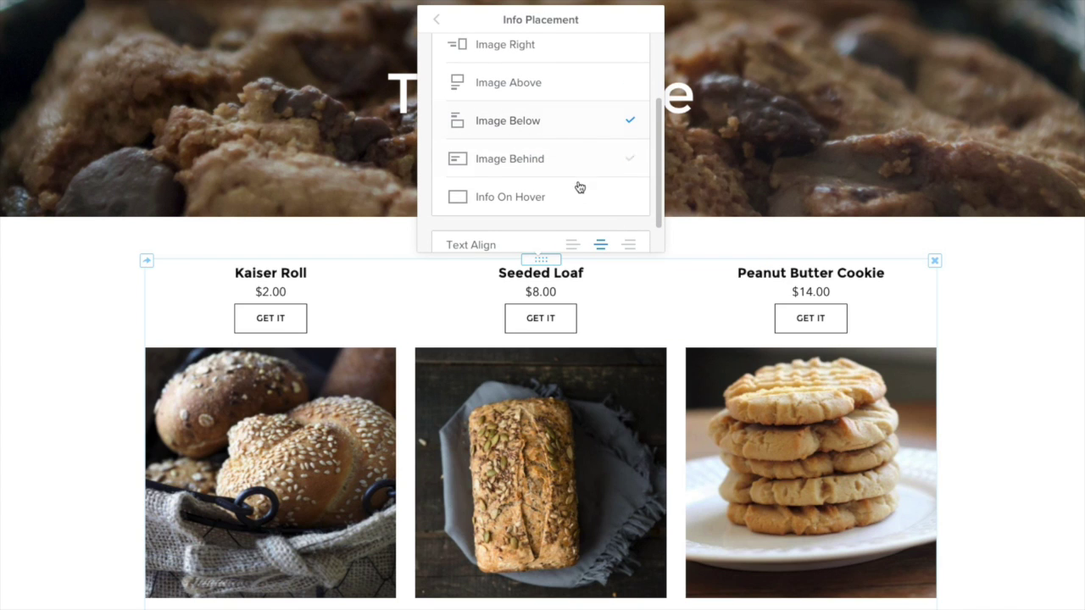
pyautogui.click(582, 196)
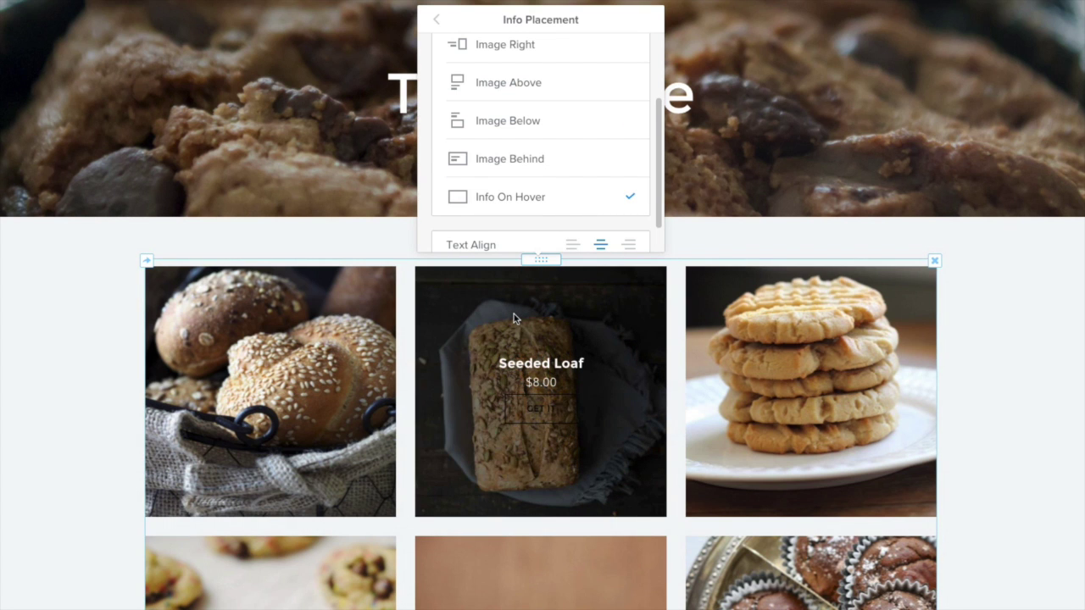
pyautogui.scroll(3, 560, 161)
pyautogui.click(559, 160)
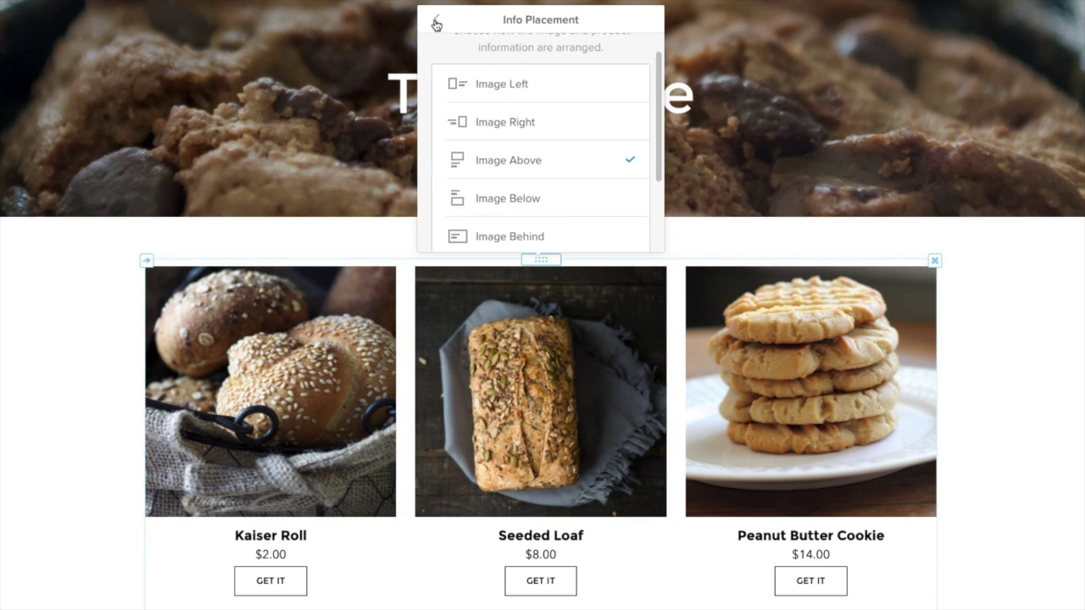
pyautogui.click(436, 24)
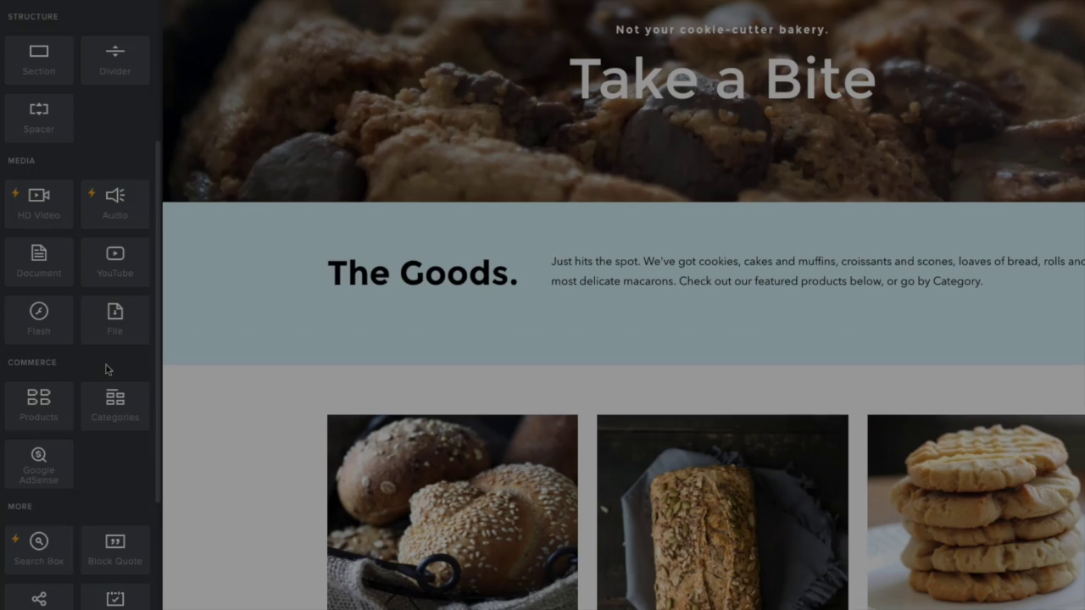
# Drag in a Categories element and select Cakes, Macarons, Cookies, Bread and Pastry.
pyautogui.moveTo(101, 405); pyautogui.dragTo(249, 392)
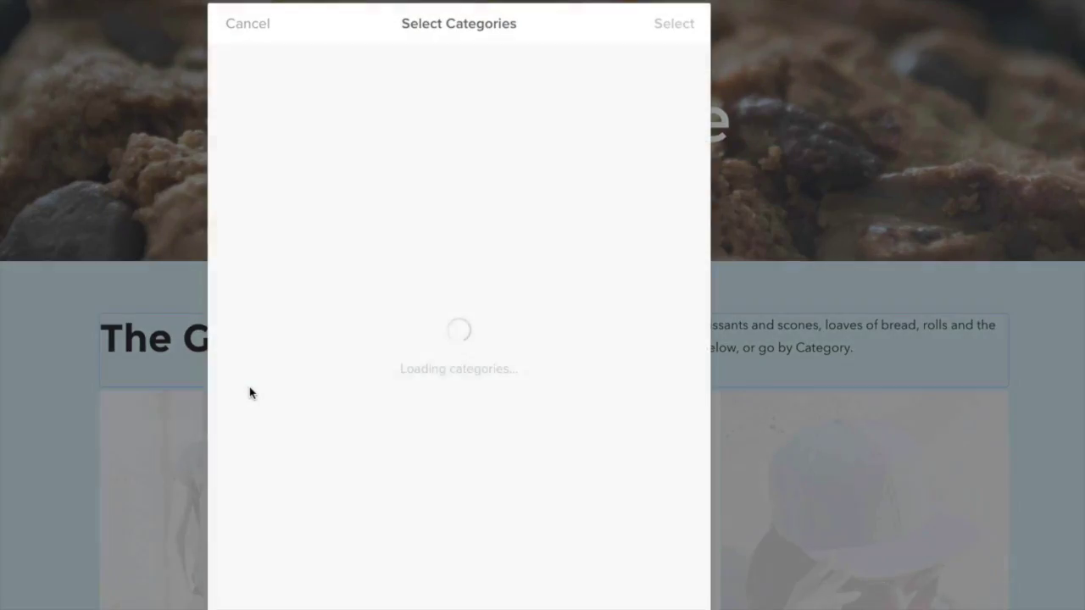
pyautogui.click(263, 395)
pyautogui.click(265, 339)
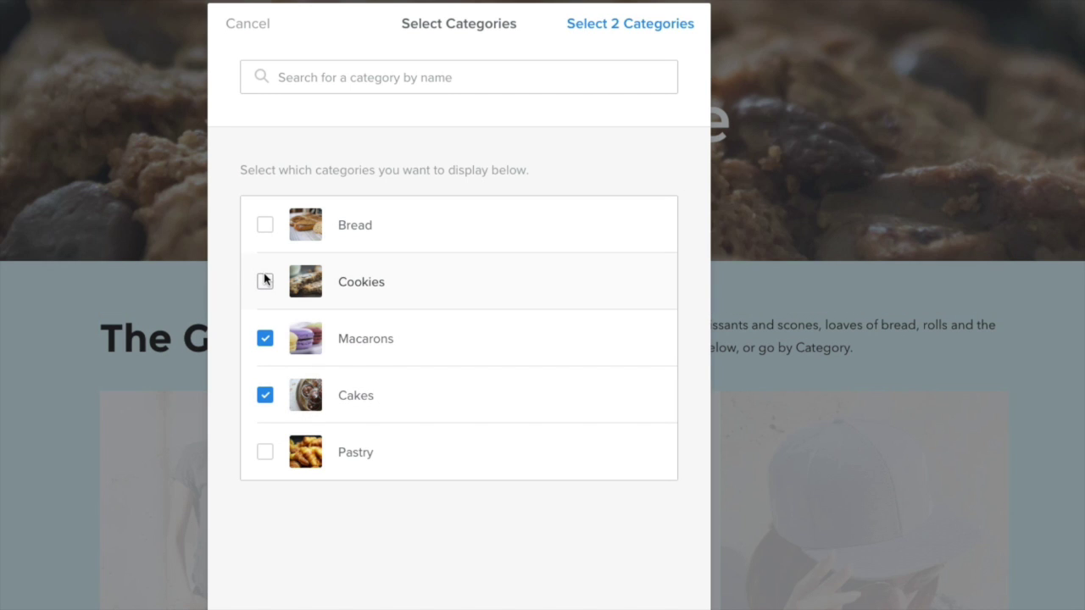
pyautogui.click(264, 281)
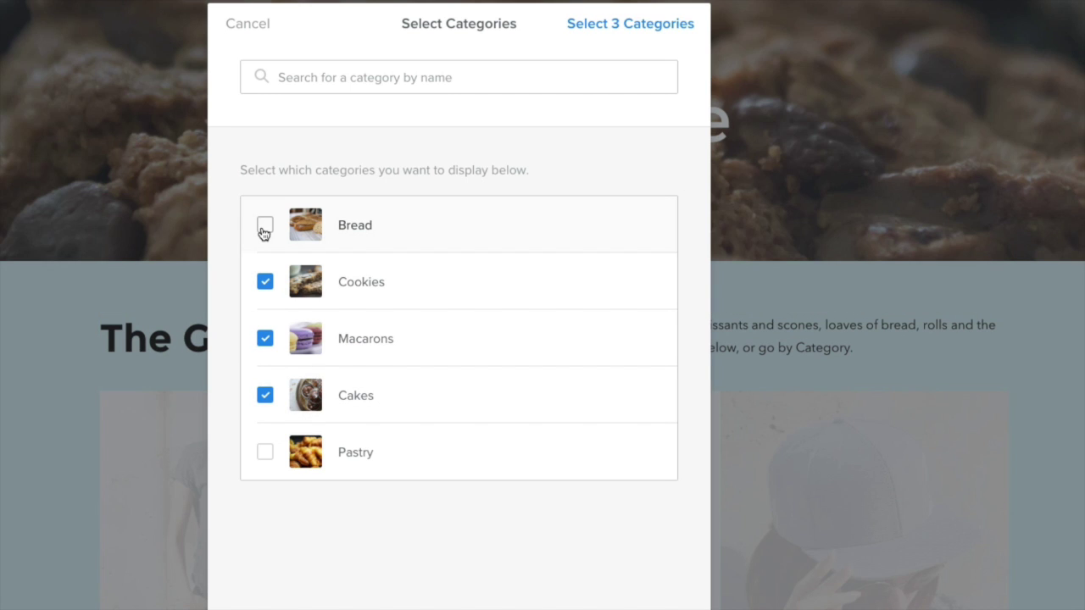
pyautogui.click(265, 455)
pyautogui.click(568, 29)
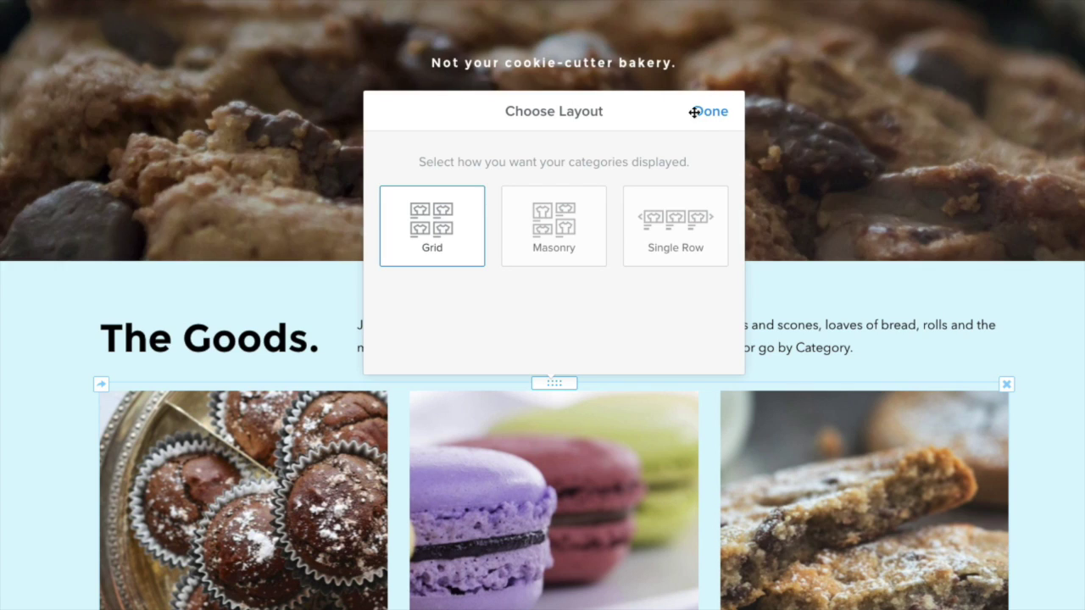
# Keep the Grid layout at five columns with category names overlaid via Image Behind.
pyautogui.click(709, 111)
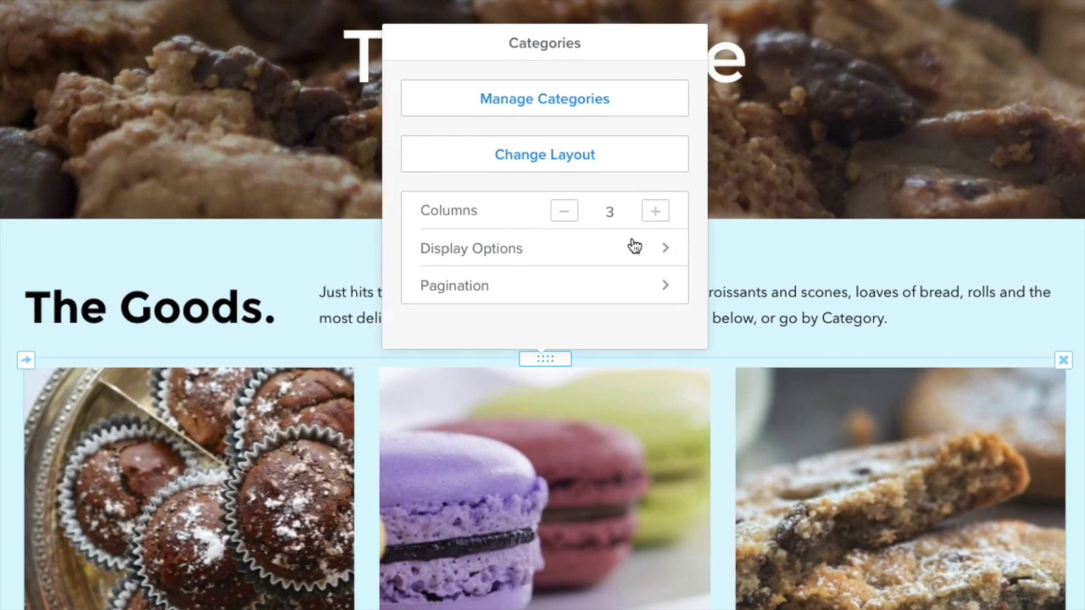
pyautogui.click(653, 211)
pyautogui.click(653, 211)
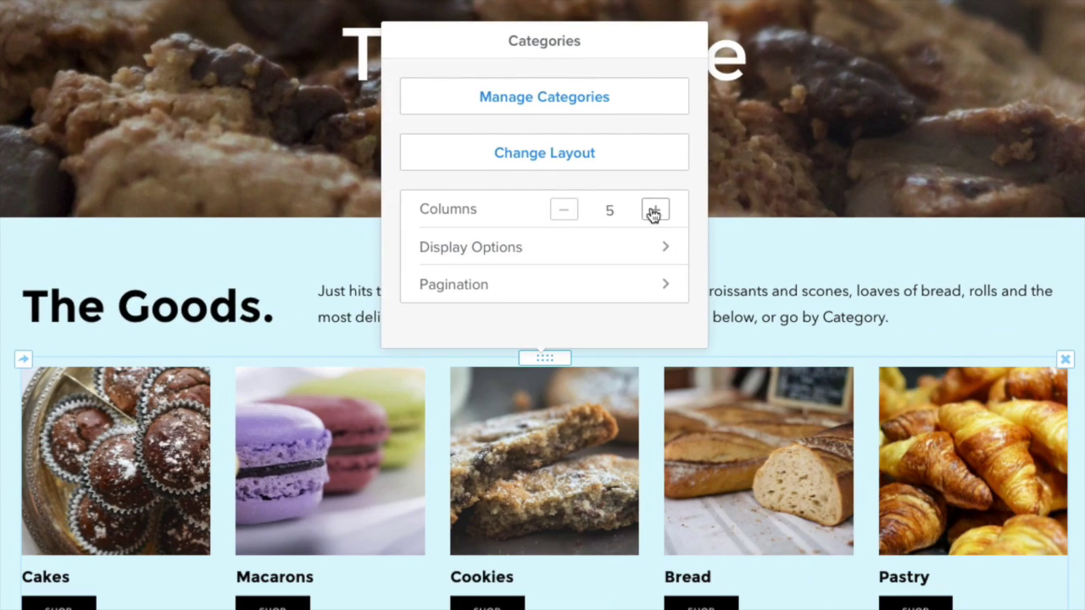
pyautogui.click(632, 253)
pyautogui.click(630, 252)
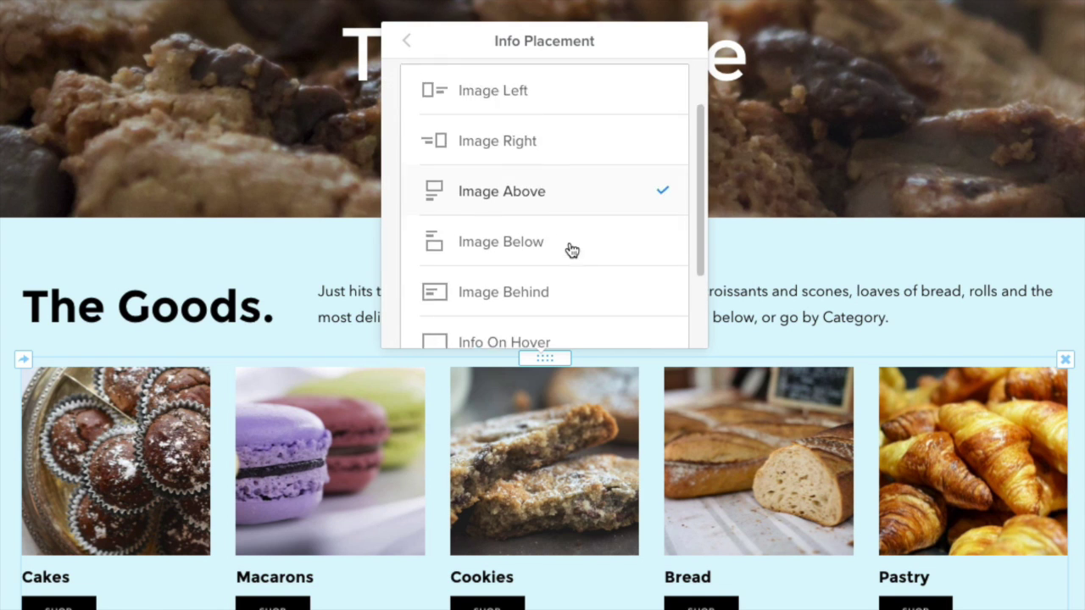
pyautogui.scroll(-1, 571, 250)
pyautogui.click(561, 235)
pyautogui.scroll(-1, 561, 235)
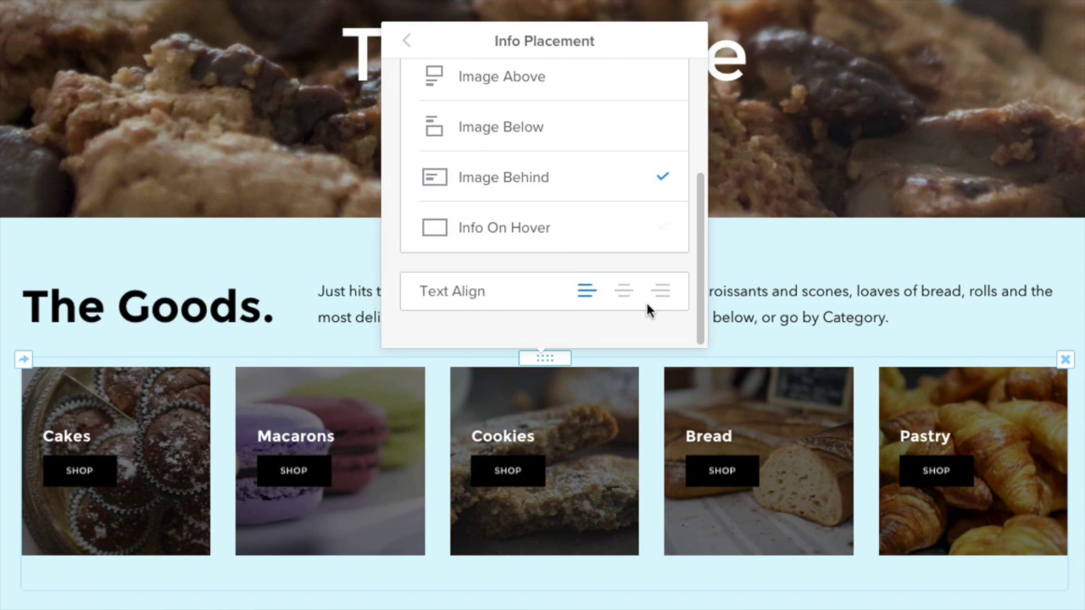
pyautogui.click(404, 44)
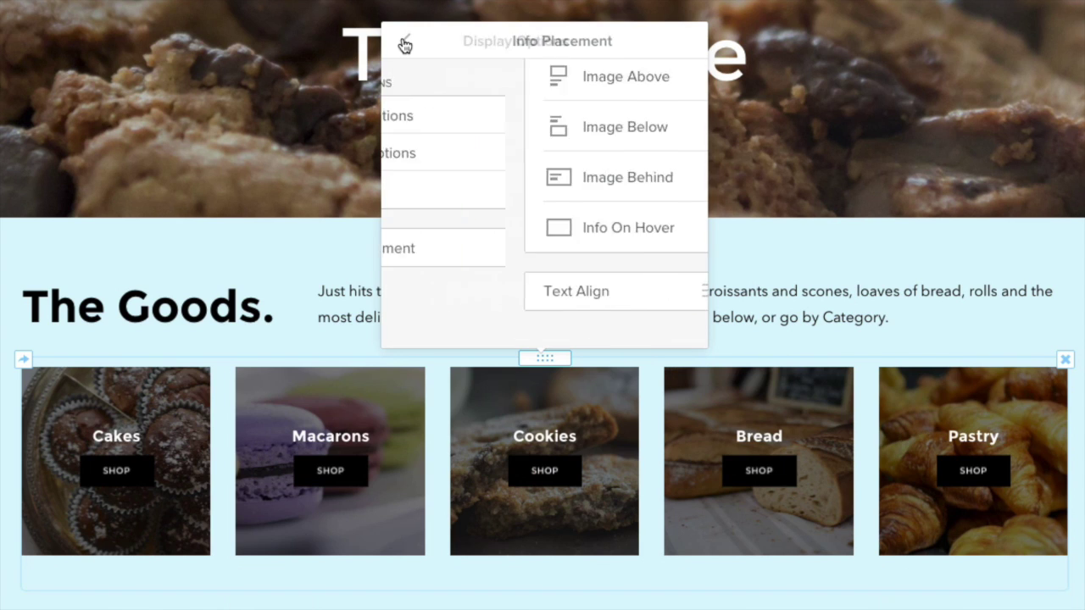
# Give the category SHOP buttons the outlined style.
pyautogui.click(457, 153)
pyautogui.scroll(-3, 454, 155)
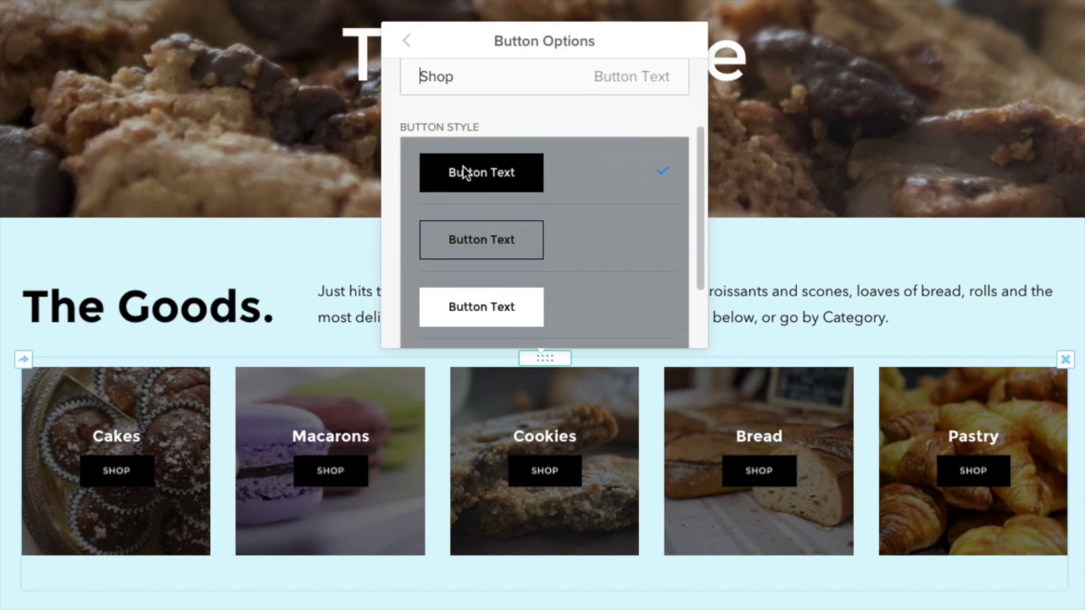
pyautogui.click(642, 269)
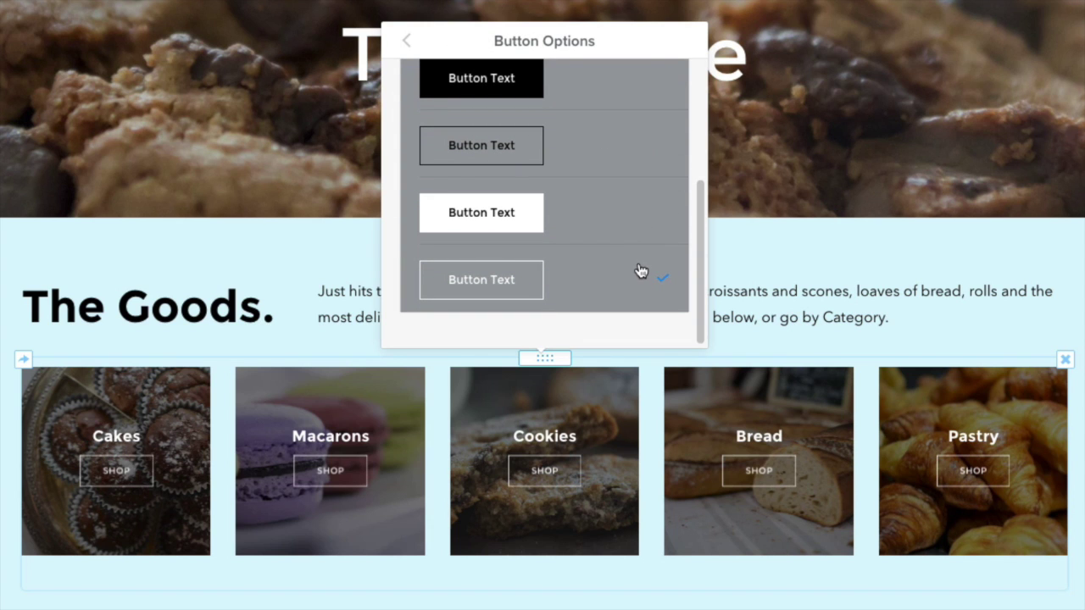
pyautogui.click(406, 44)
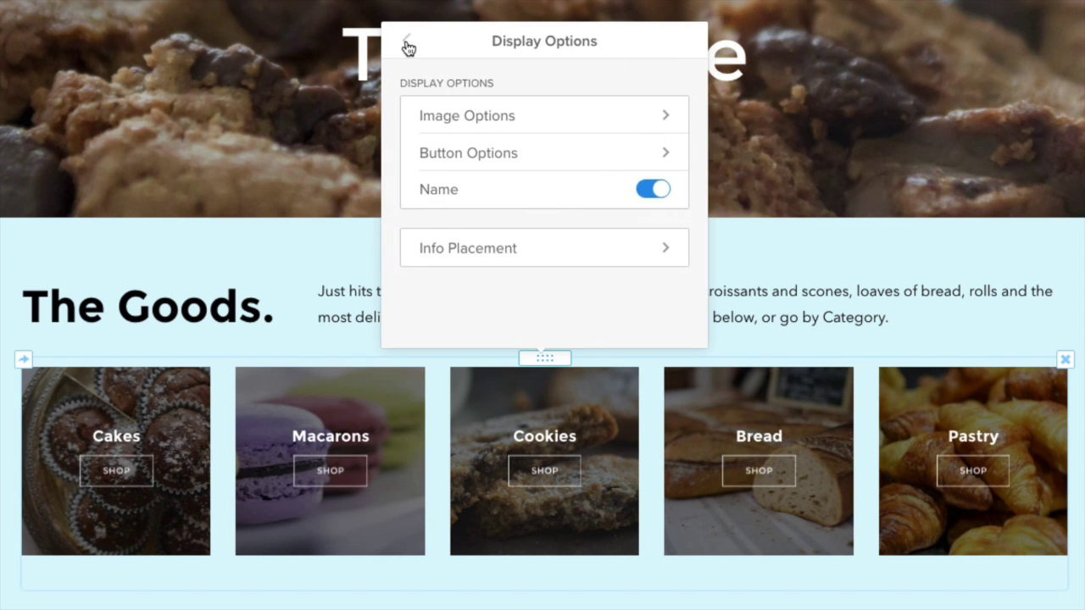